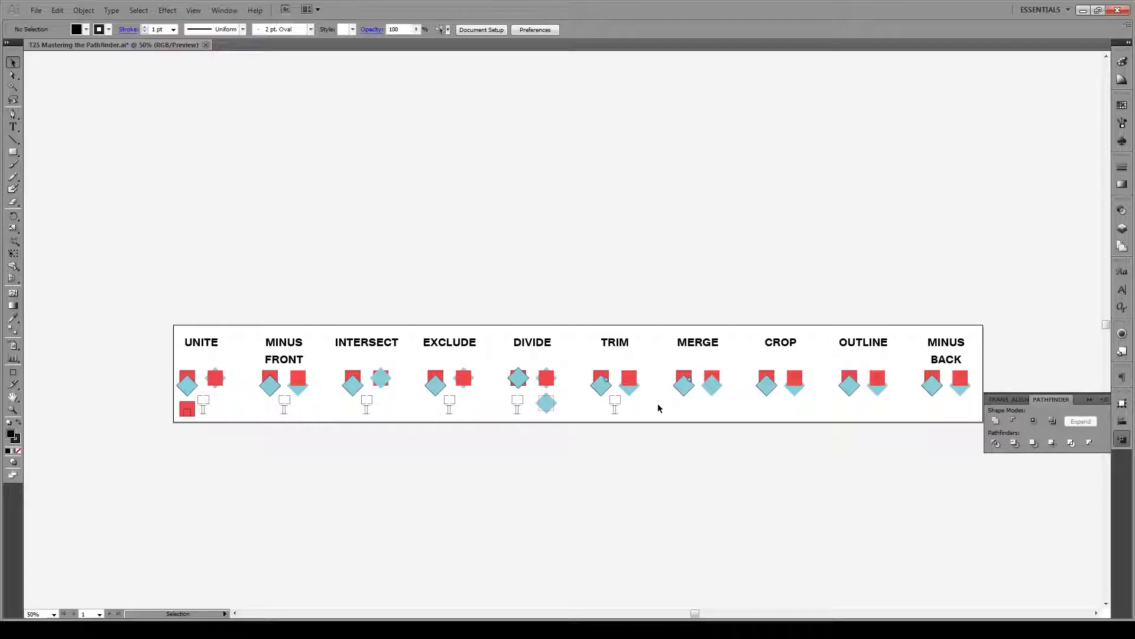
Examine the precision and other settings in the Pathfinder Options dialog.
{"action": "left_click", "coordinate": [1104, 399]}
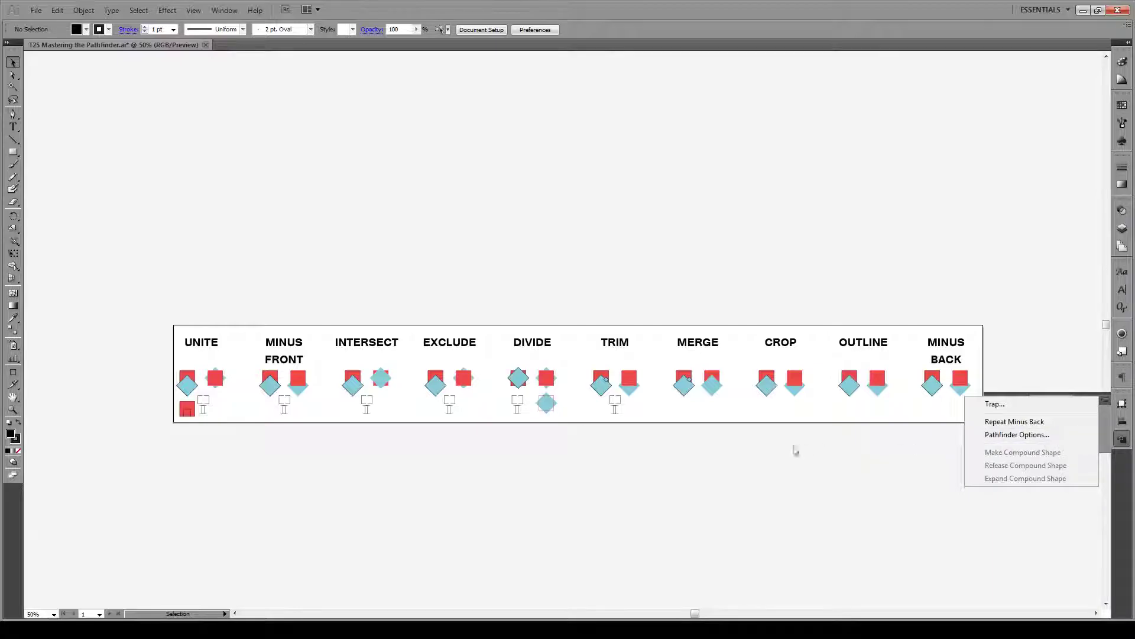
{"action": "left_click", "coordinate": [557, 464]}
{"action": "scroll", "coordinate": [160, 387], "scroll_direction": "up", "scroll_amount": 3}
{"action": "scroll", "coordinate": [167, 386], "scroll_direction": "up", "scroll_amount": 1}
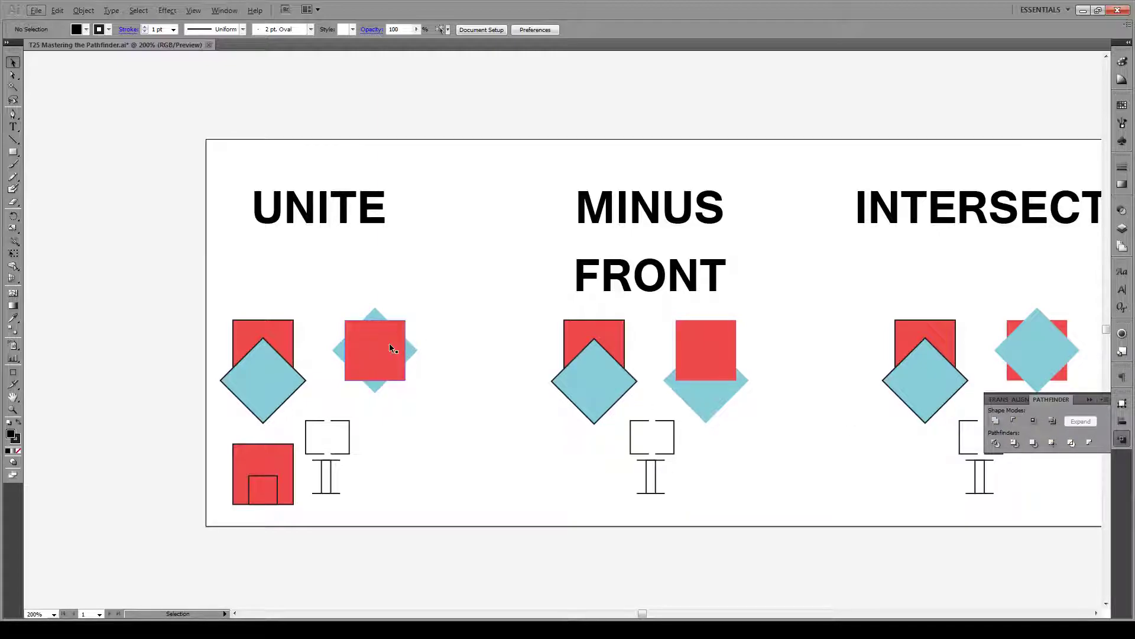
{"action": "left_click", "coordinate": [1105, 400]}
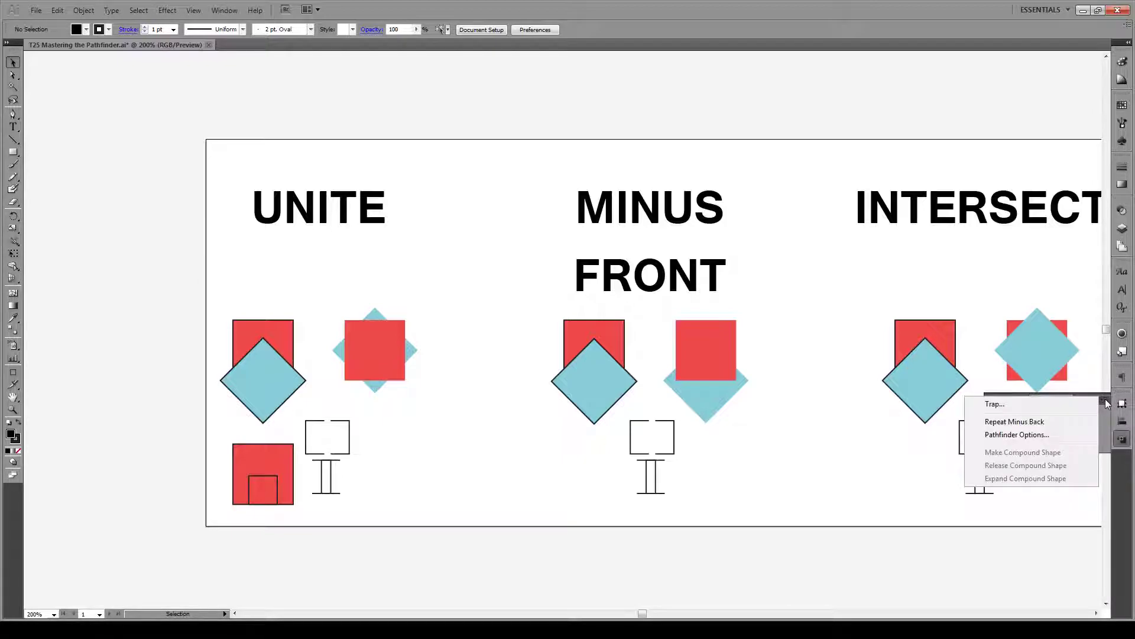
{"action": "left_click", "coordinate": [1017, 435]}
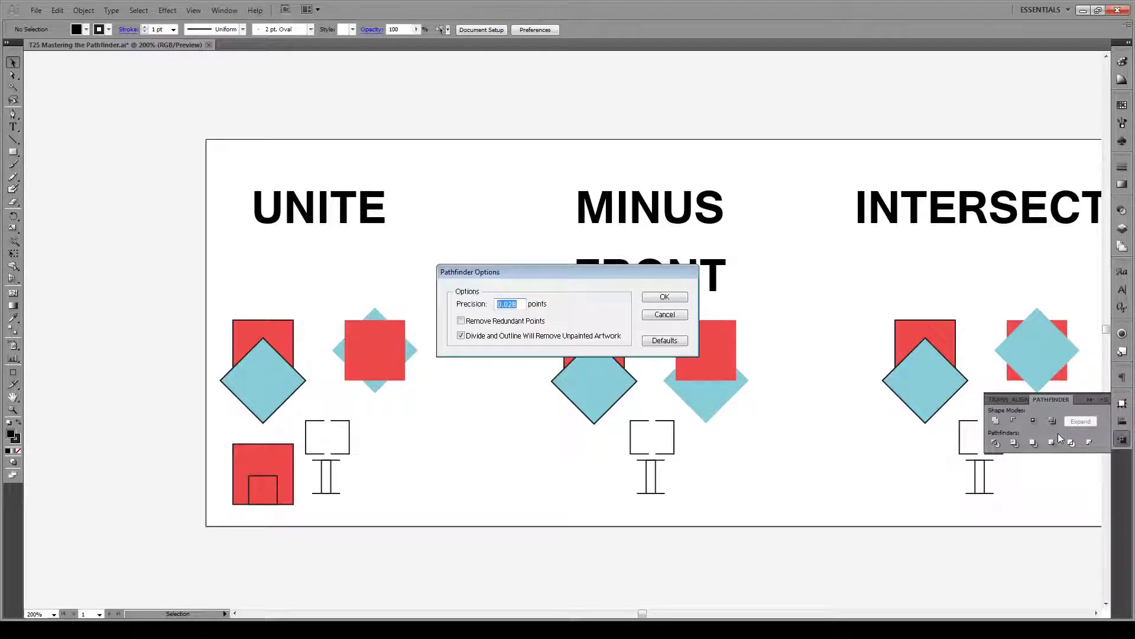
{"action": "left_click_drag", "start_coordinate": [598, 276], "coordinate": [588, 214]}
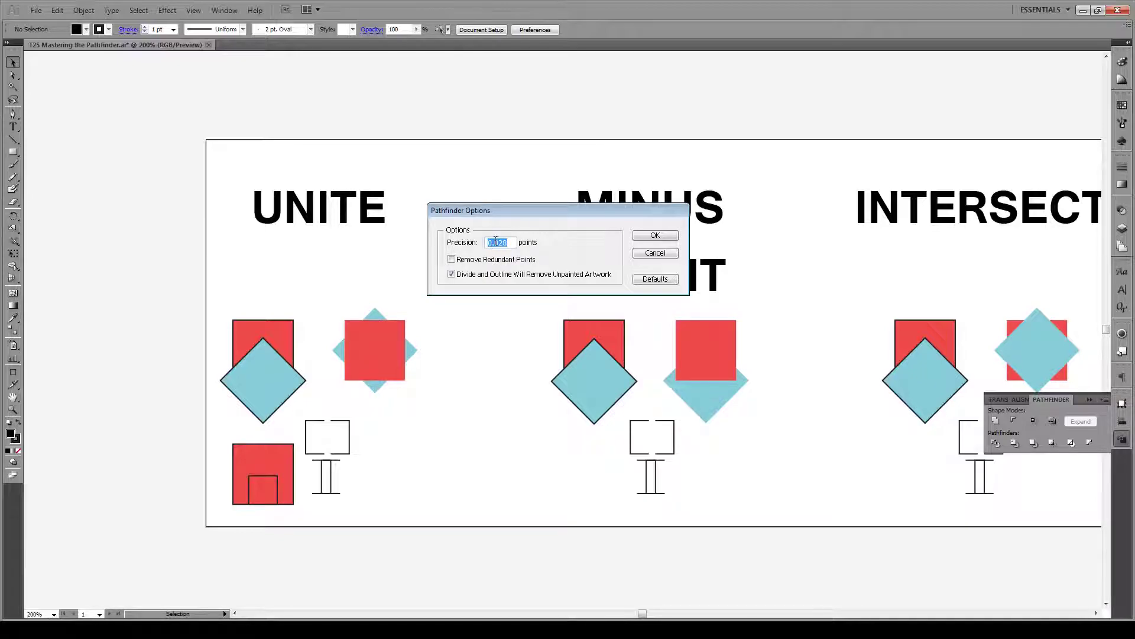
{"action": "left_click_drag", "start_coordinate": [513, 241], "coordinate": [499, 242]}
{"action": "type", "text": "01"}
{"action": "left_click", "coordinate": [646, 258]}
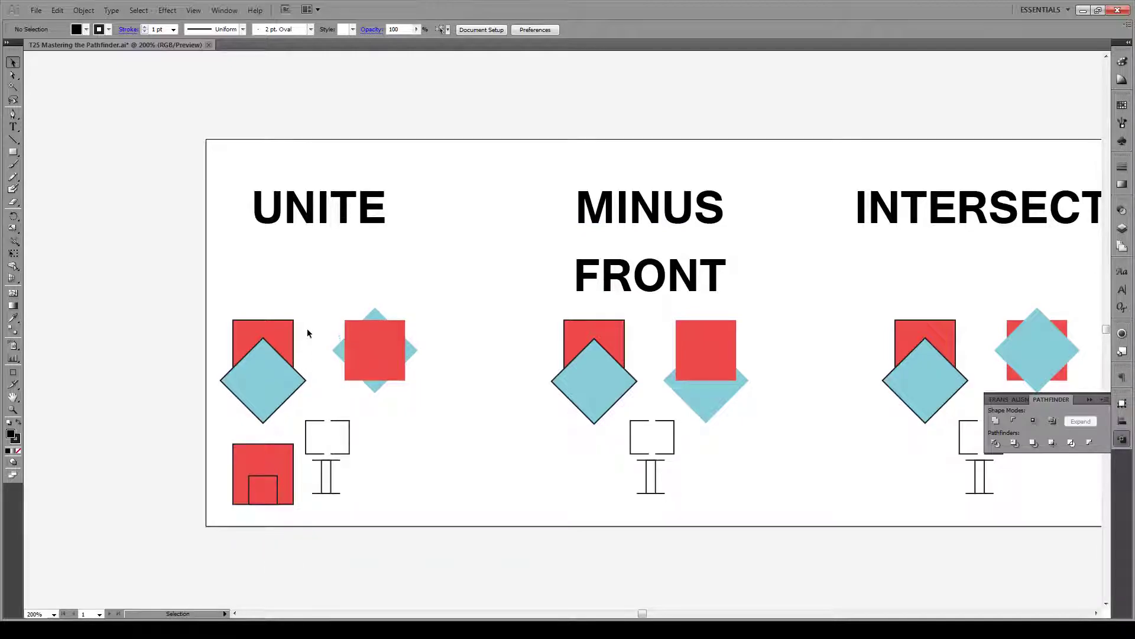
Unite the outlined square and diamond, and the borderless square and diamond beside them, under the UNITE heading.
{"action": "left_click_drag", "start_coordinate": [299, 301], "coordinate": [234, 361]}
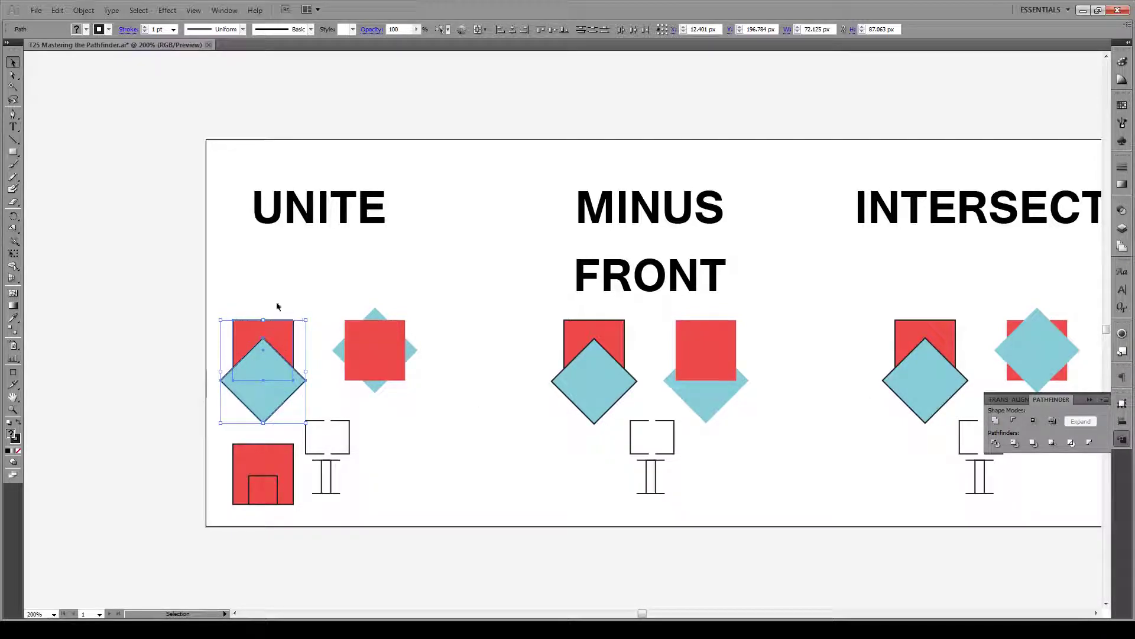
{"action": "left_click", "coordinate": [996, 422]}
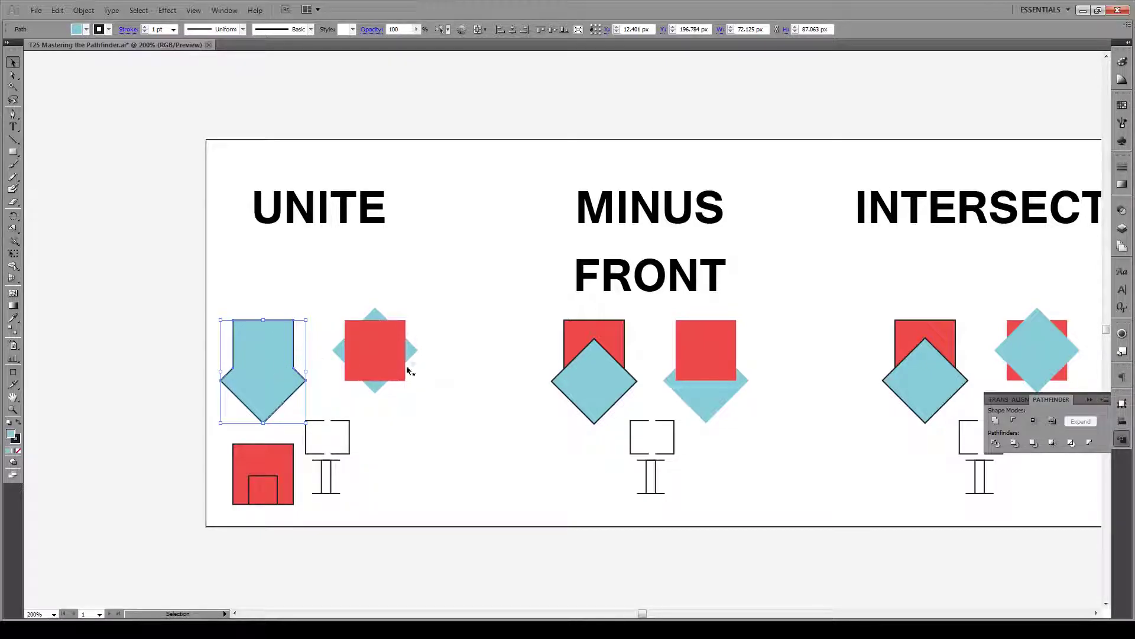
{"action": "left_click_drag", "start_coordinate": [434, 311], "coordinate": [355, 378]}
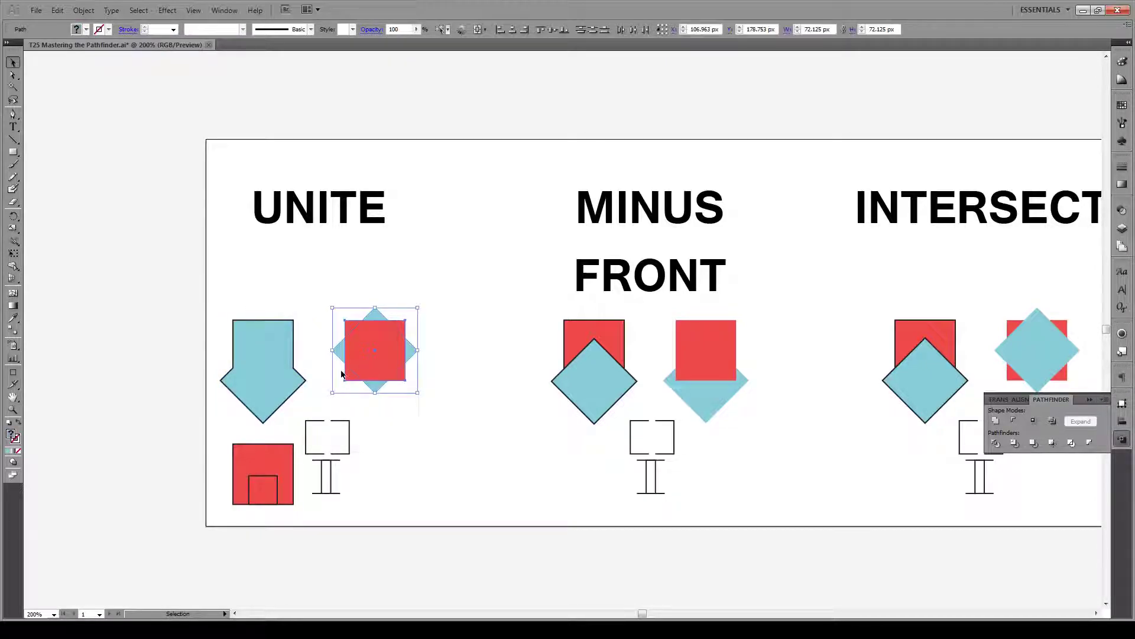
{"action": "left_click", "coordinate": [996, 421]}
{"action": "left_click", "coordinate": [443, 435]}
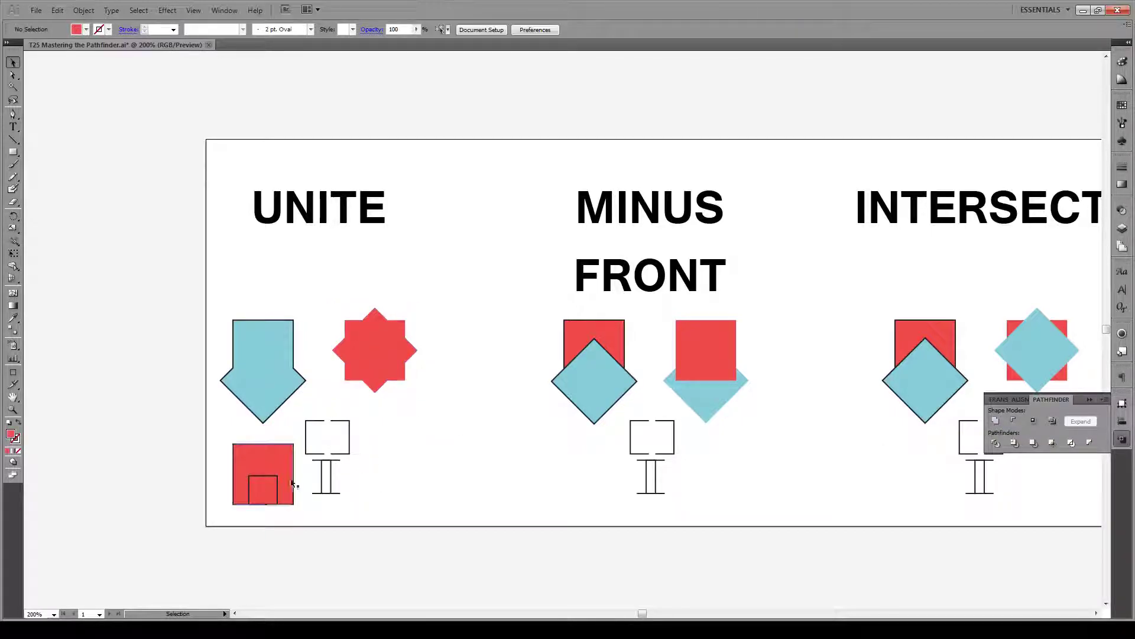
Try to unite the red square with the small square inside it, and undo the operation.
{"action": "scroll", "coordinate": [273, 510], "scroll_direction": "up", "scroll_amount": 2}
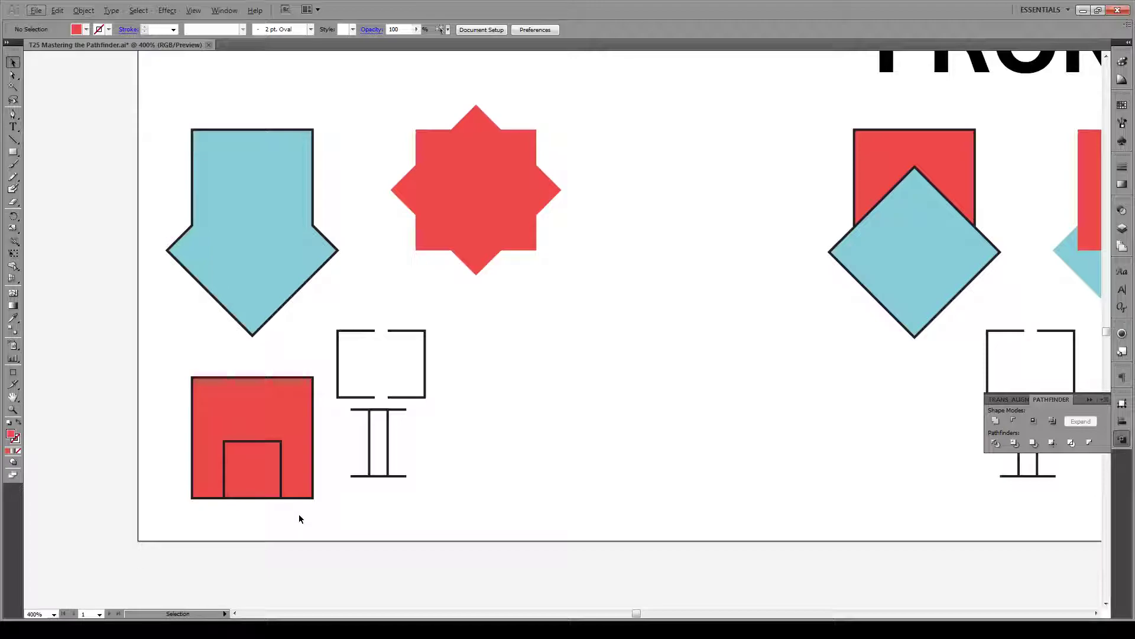
{"action": "left_click_drag", "start_coordinate": [300, 514], "coordinate": [183, 417]}
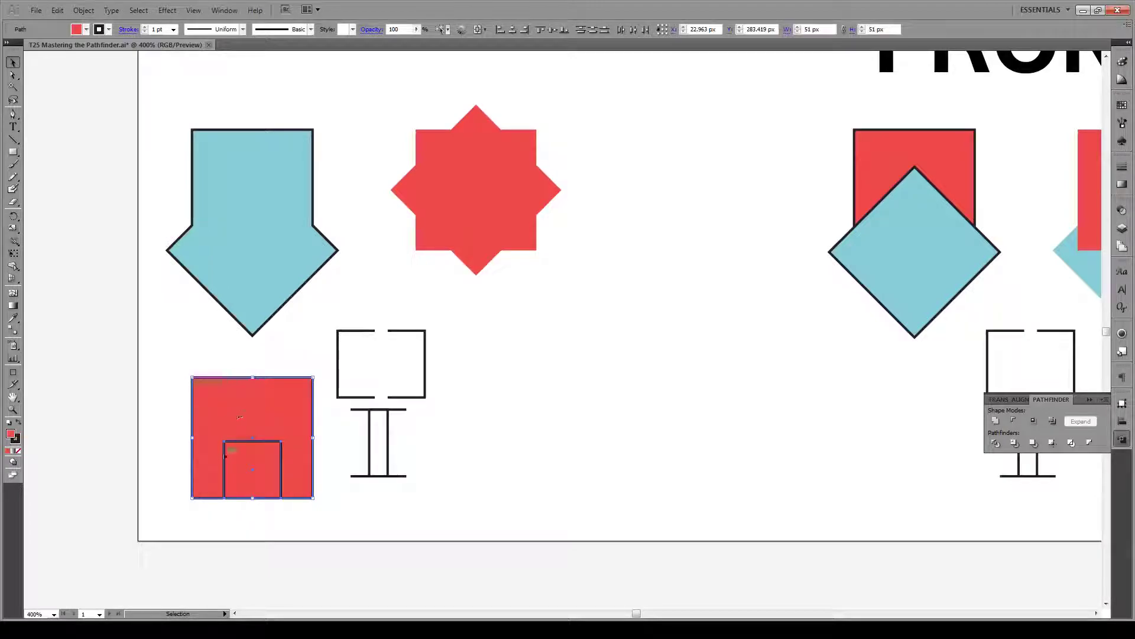
{"action": "left_click", "coordinate": [995, 420]}
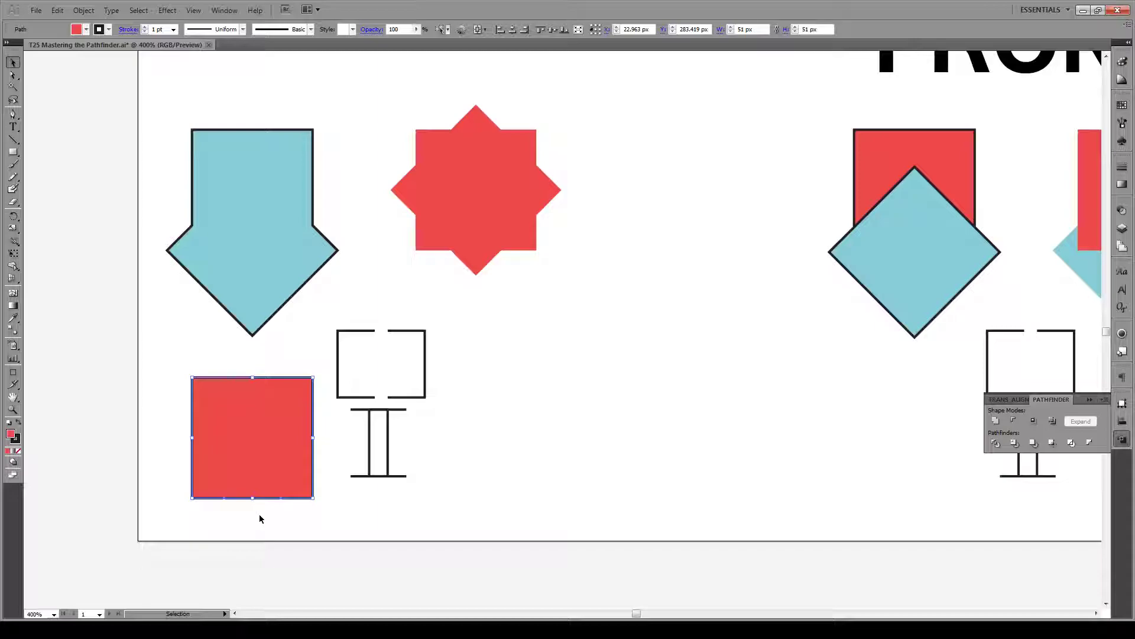
{"action": "key", "text": "ctrl+z"}
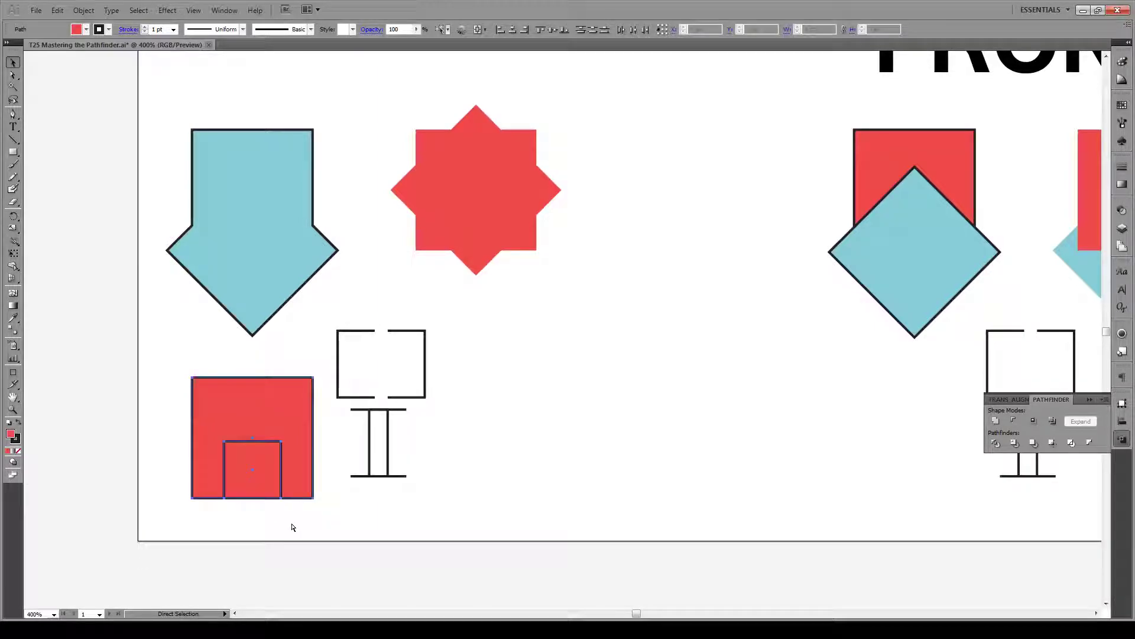
Enable Remove Redundant Points in the Pathfinder options and unite the red square with the small square inside it.
{"action": "left_click", "coordinate": [1104, 399]}
{"action": "left_click", "coordinate": [1064, 436]}
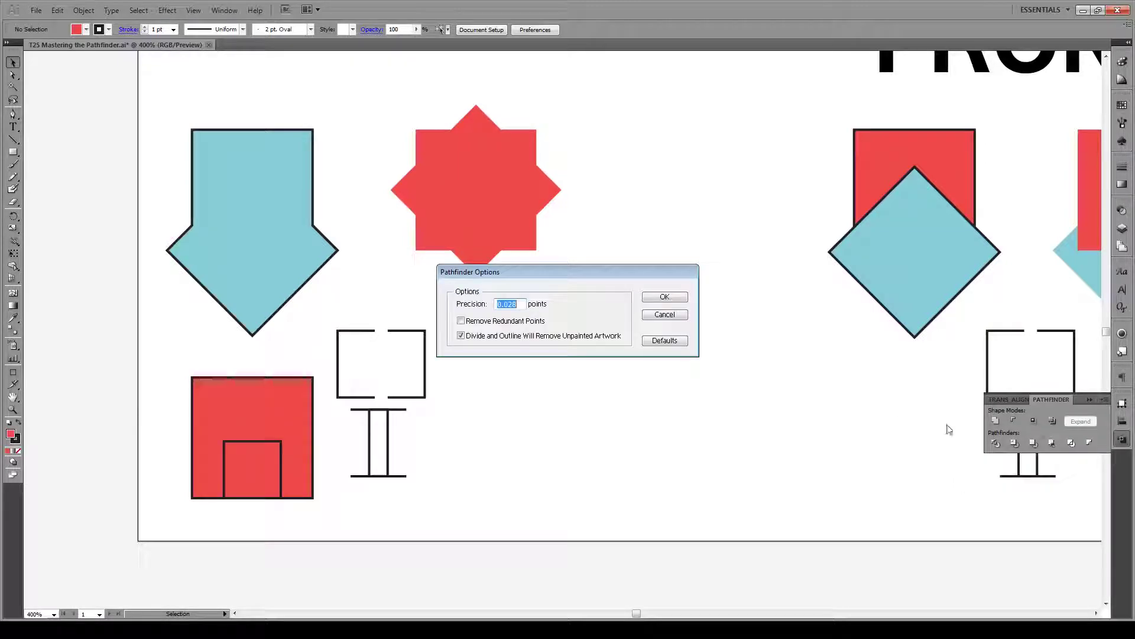
{"action": "left_click", "coordinate": [480, 322]}
{"action": "left_click", "coordinate": [665, 296]}
{"action": "left_click", "coordinate": [231, 453]}
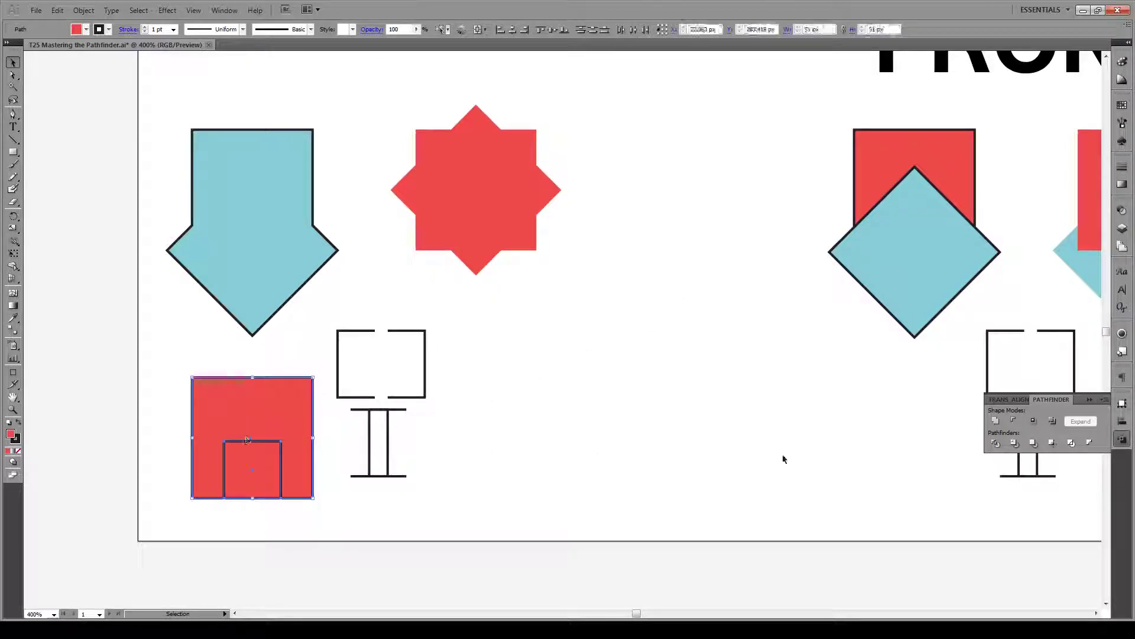
{"action": "left_click", "coordinate": [994, 421]}
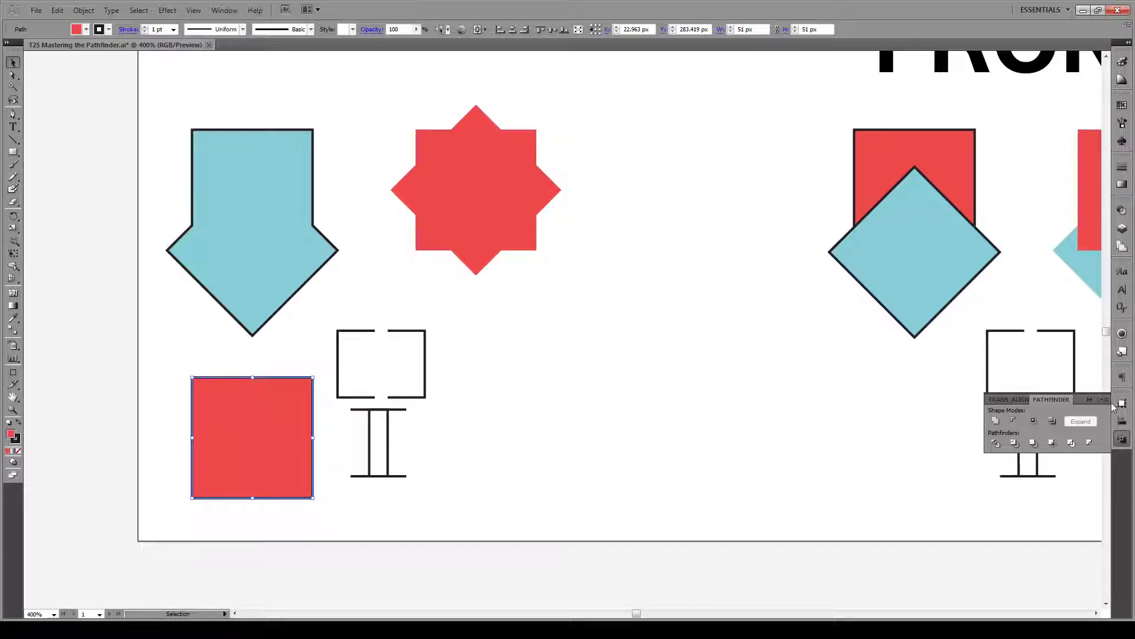
Set the Pathfinder precision to 0.001 points and deselect the artwork.
{"action": "left_click", "coordinate": [1103, 400]}
{"action": "left_click", "coordinate": [1058, 435]}
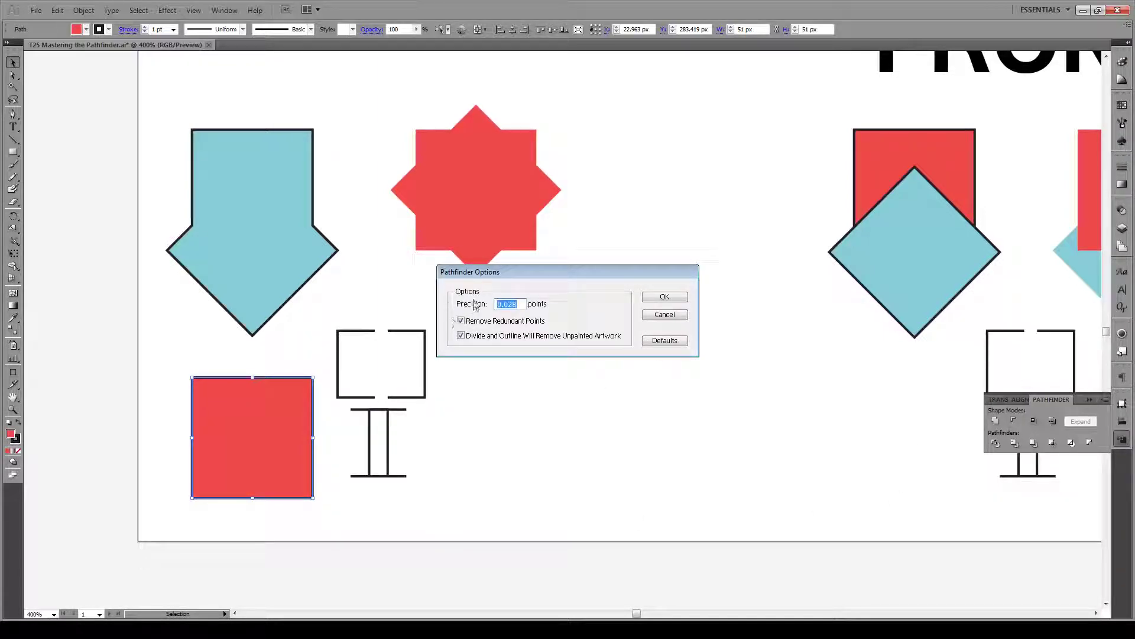
{"action": "type", "text": "0.001"}
{"action": "left_click", "coordinate": [681, 297]}
{"action": "left_click", "coordinate": [467, 452]}
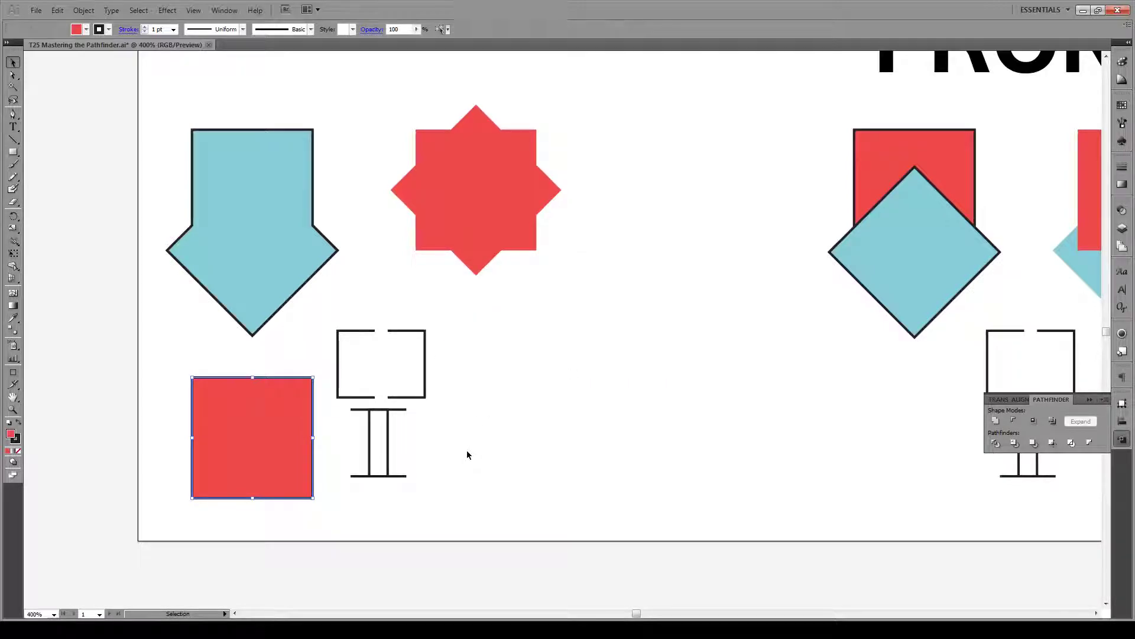
Try uniting the two facing open bracket paths under UNITE, and undo the operation.
{"action": "left_click_drag", "start_coordinate": [481, 330], "coordinate": [355, 391]}
{"action": "left_click", "coordinate": [996, 421]}
{"action": "left_click", "coordinate": [519, 371]}
{"action": "key", "text": "ctrl+z"}
{"action": "left_click", "coordinate": [469, 343]}
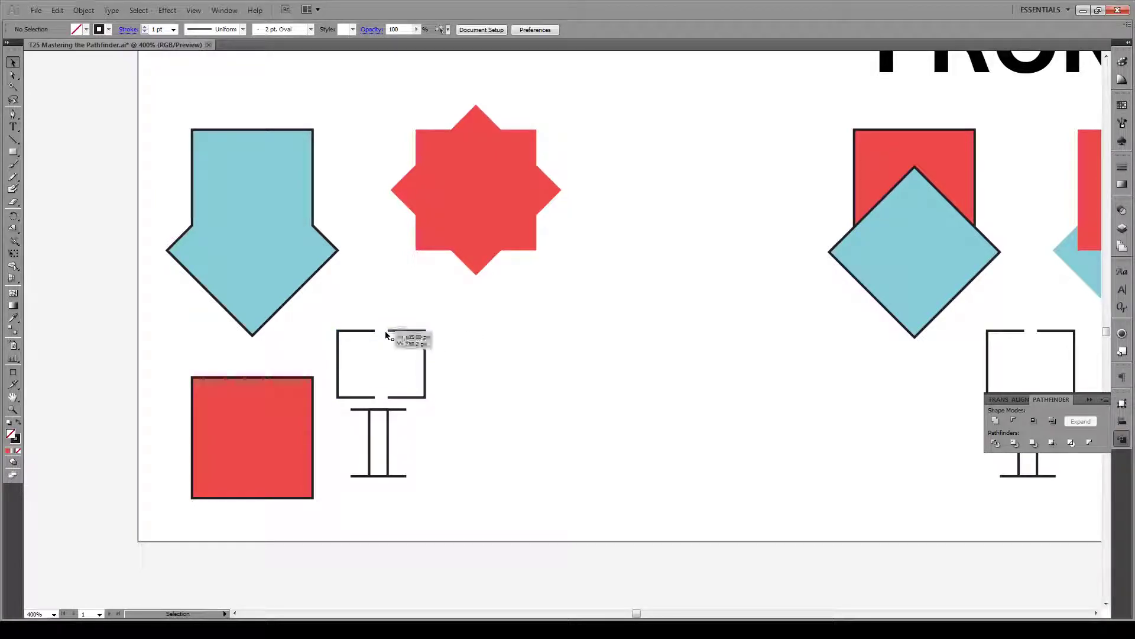
Fill the right-hand open bracket path with dark red (RGB 168, 54, 68), and undo the fill.
{"action": "left_click", "coordinate": [401, 330]}
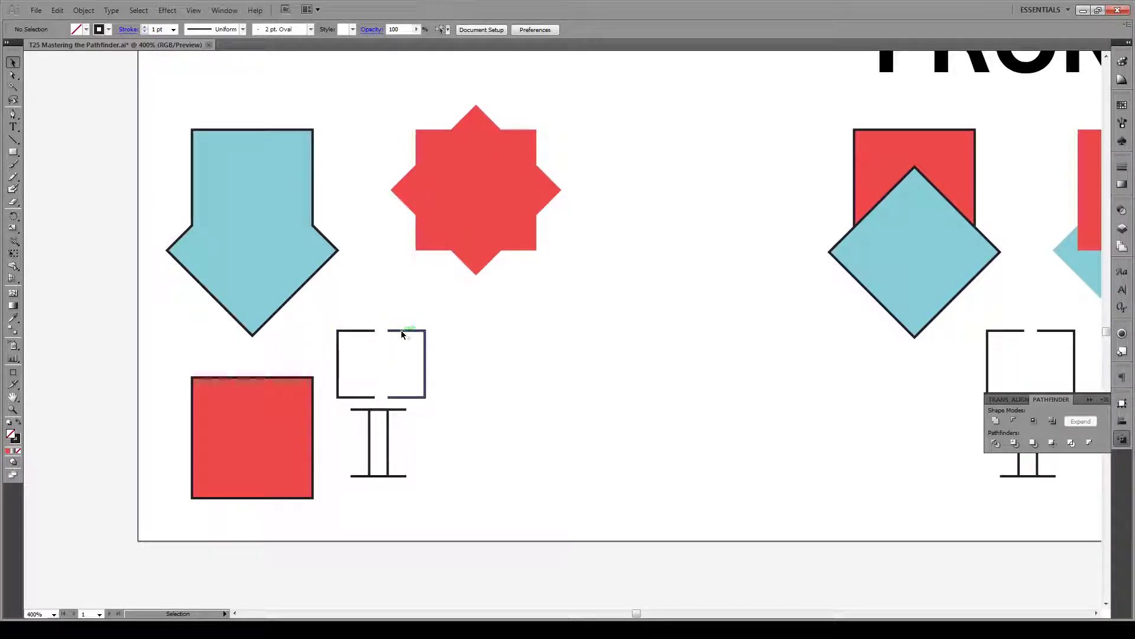
{"action": "double_click", "coordinate": [10, 435]}
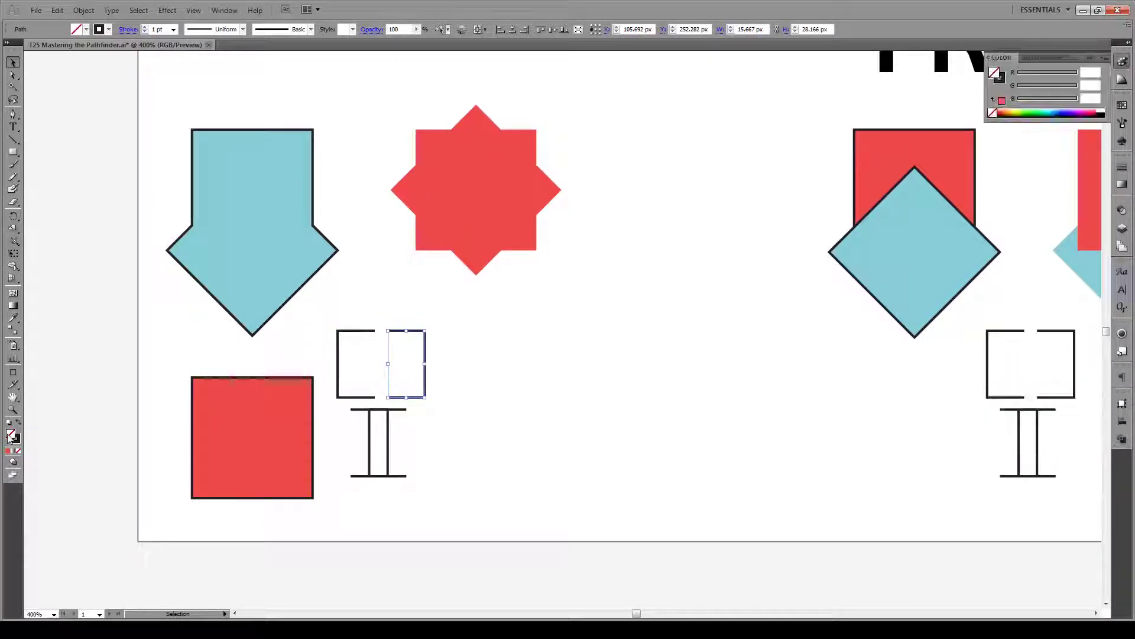
{"action": "left_click", "coordinate": [519, 290]}
{"action": "left_click", "coordinate": [684, 243]}
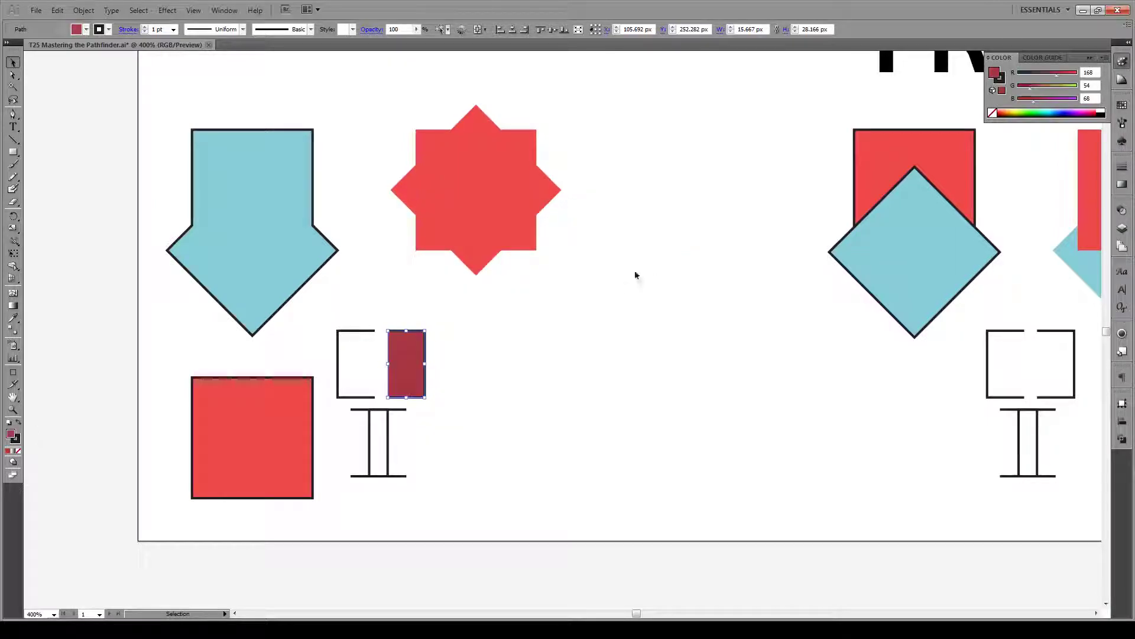
{"action": "left_click", "coordinate": [477, 363]}
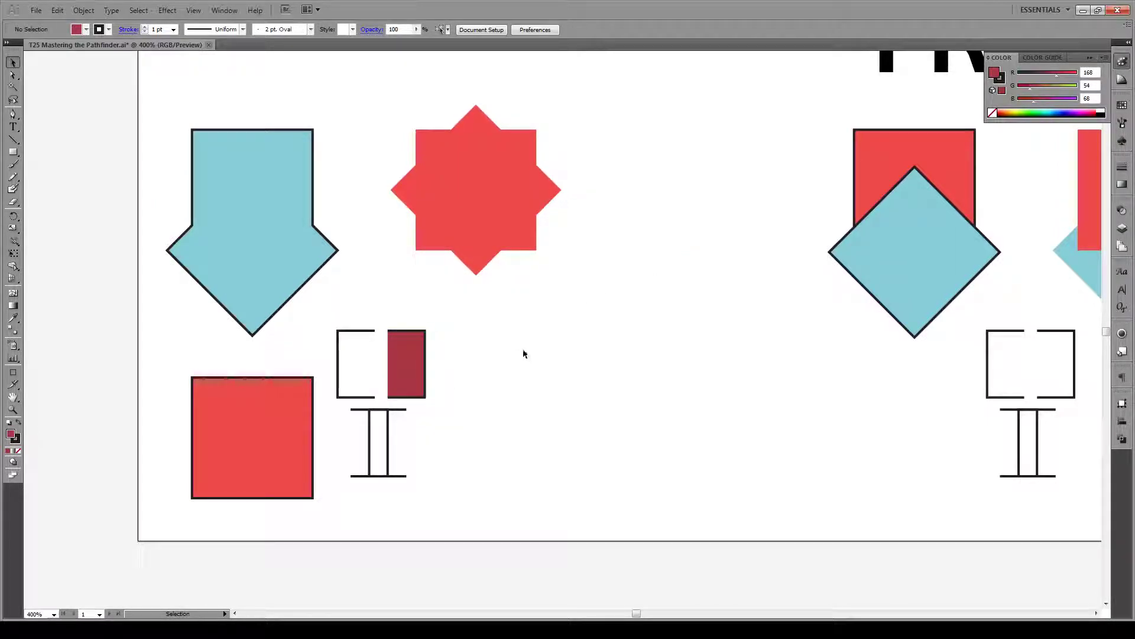
{"action": "key", "text": "ctrl+z"}
{"action": "key", "text": "ctrl+z"}
Unite the two back-to-back open paths below the facing brackets under UNITE.
{"action": "left_click", "coordinate": [436, 443]}
{"action": "left_click_drag", "start_coordinate": [436, 443], "coordinate": [355, 491]}
{"action": "left_click", "coordinate": [1122, 439]}
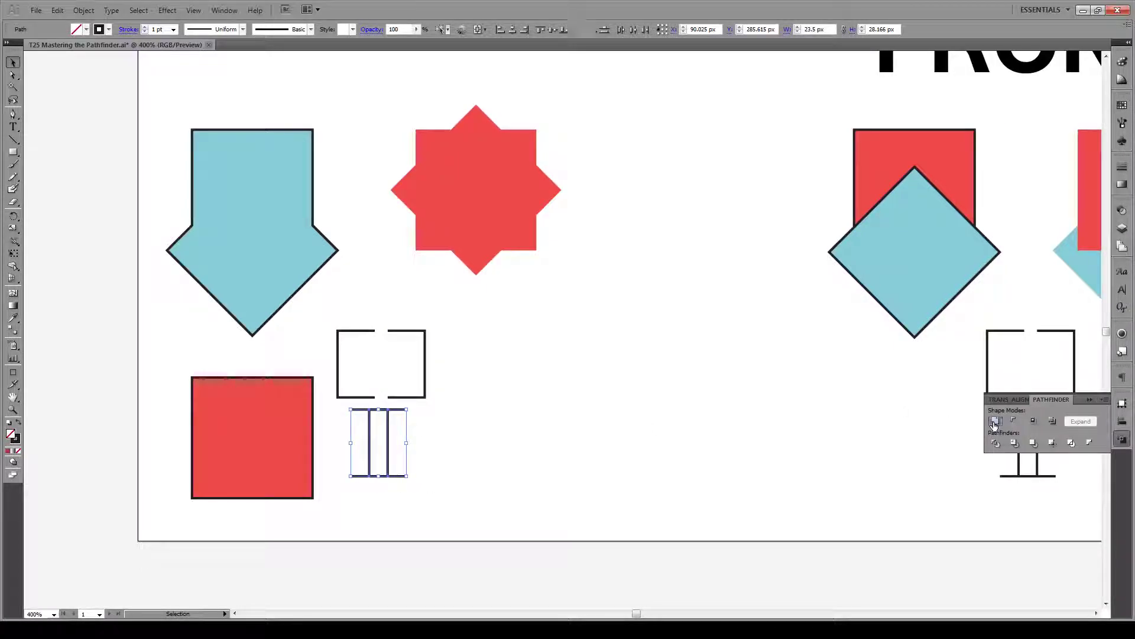
{"action": "left_click", "coordinate": [1072, 441]}
{"action": "left_click", "coordinate": [472, 427]}
Apply Minus Front separately to the outlined and the borderless square-and-diamond pairs under the MINUS FRONT heading.
{"action": "scroll", "coordinate": [215, 413], "scroll_direction": "down", "scroll_amount": 2}
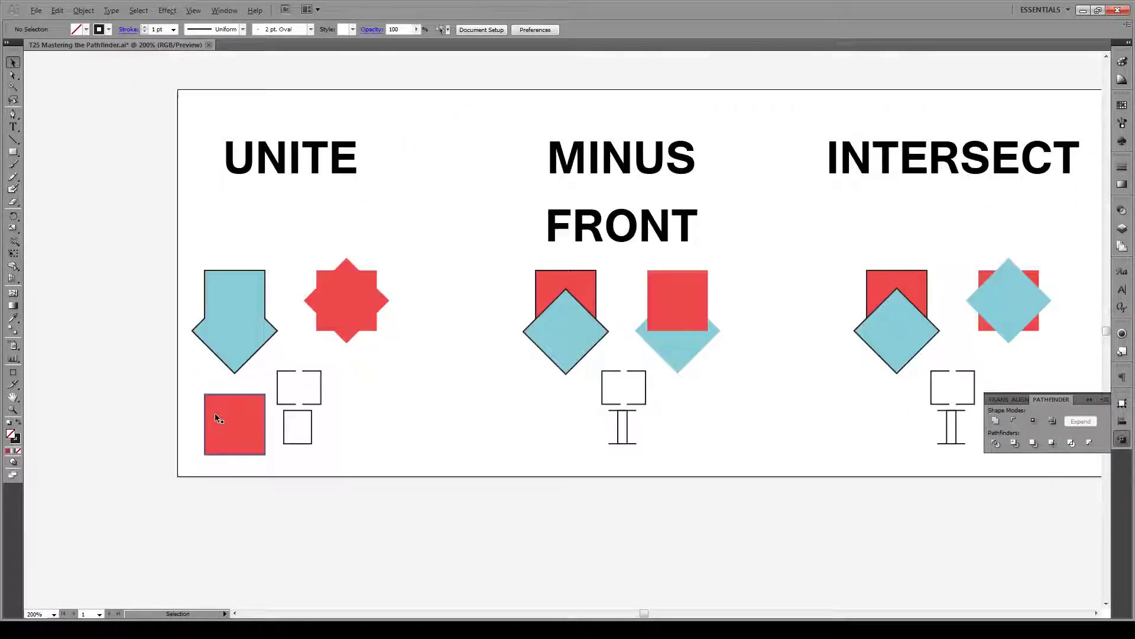
{"action": "scroll", "coordinate": [648, 316], "scroll_direction": "up", "scroll_amount": 1}
{"action": "scroll", "coordinate": [651, 317], "scroll_direction": "up", "scroll_amount": 1}
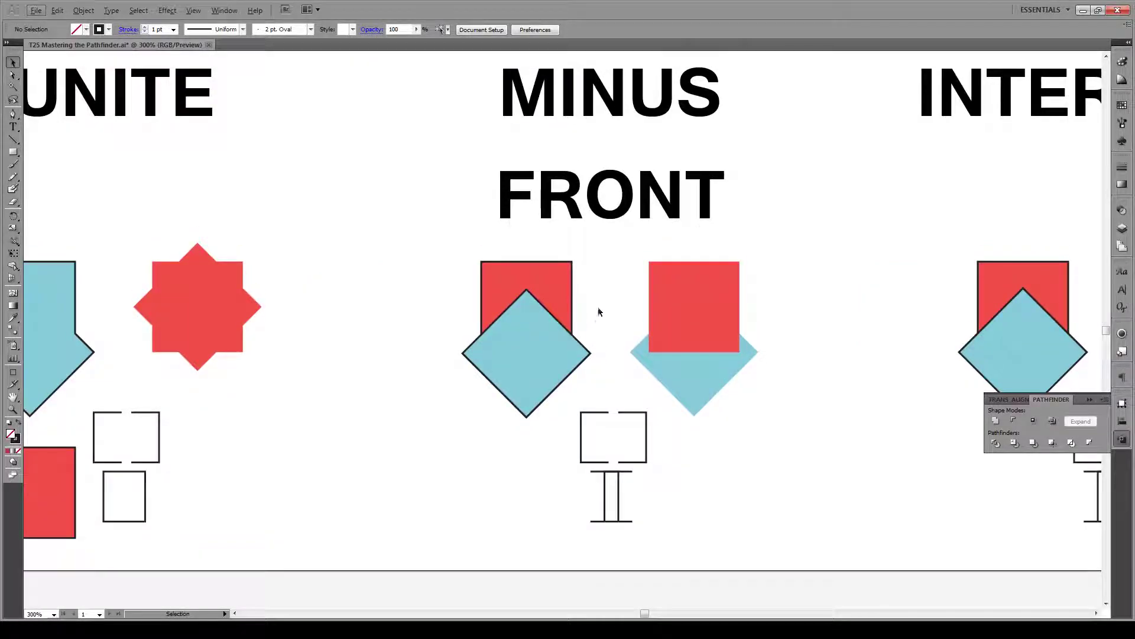
{"action": "left_click_drag", "start_coordinate": [606, 294], "coordinate": [498, 360]}
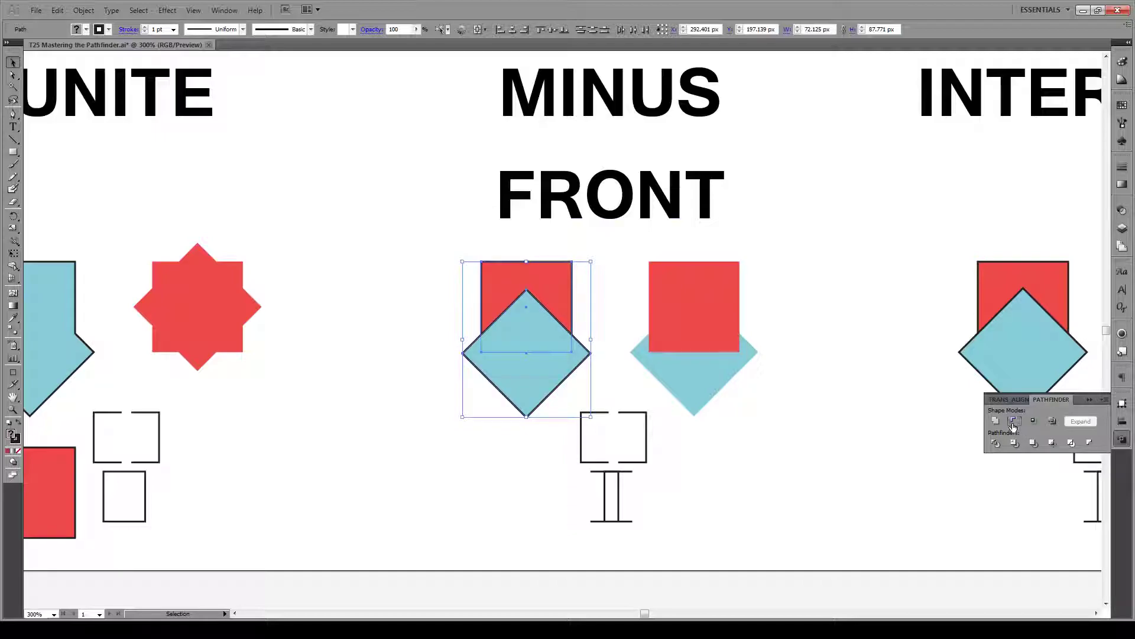
{"action": "left_click", "coordinate": [1013, 424]}
{"action": "left_click_drag", "start_coordinate": [808, 297], "coordinate": [739, 378]}
{"action": "left_click", "coordinate": [1013, 421]}
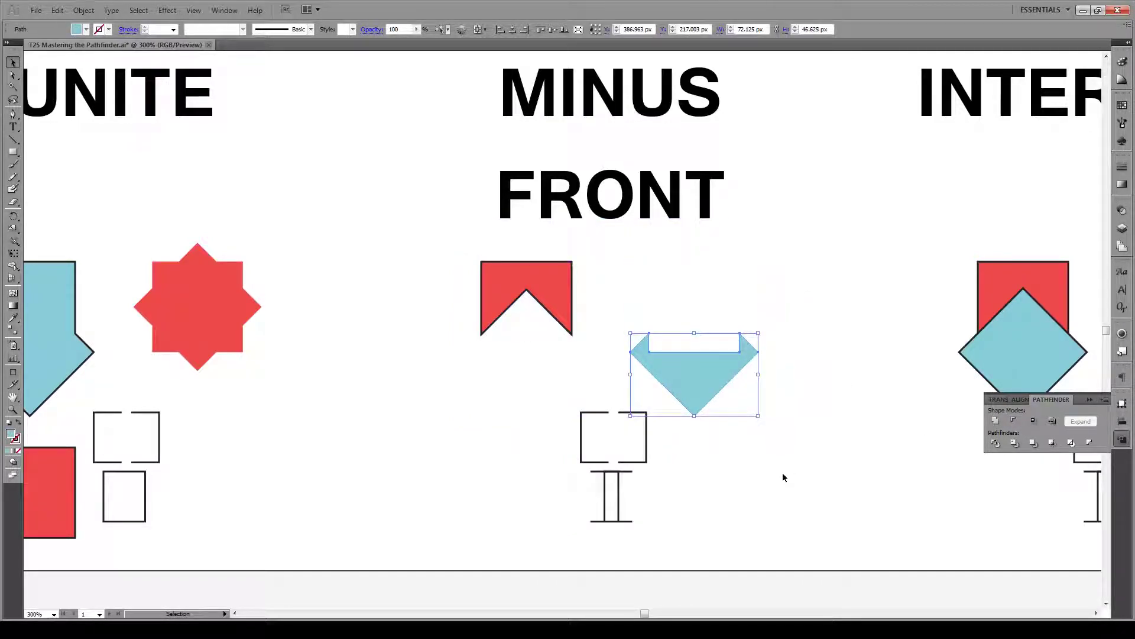
Undo and redo the Minus Front on the borderless square and diamond to compare the shapes.
{"action": "key", "text": "ctrl+z"}
{"action": "key", "text": "ctrl+z"}
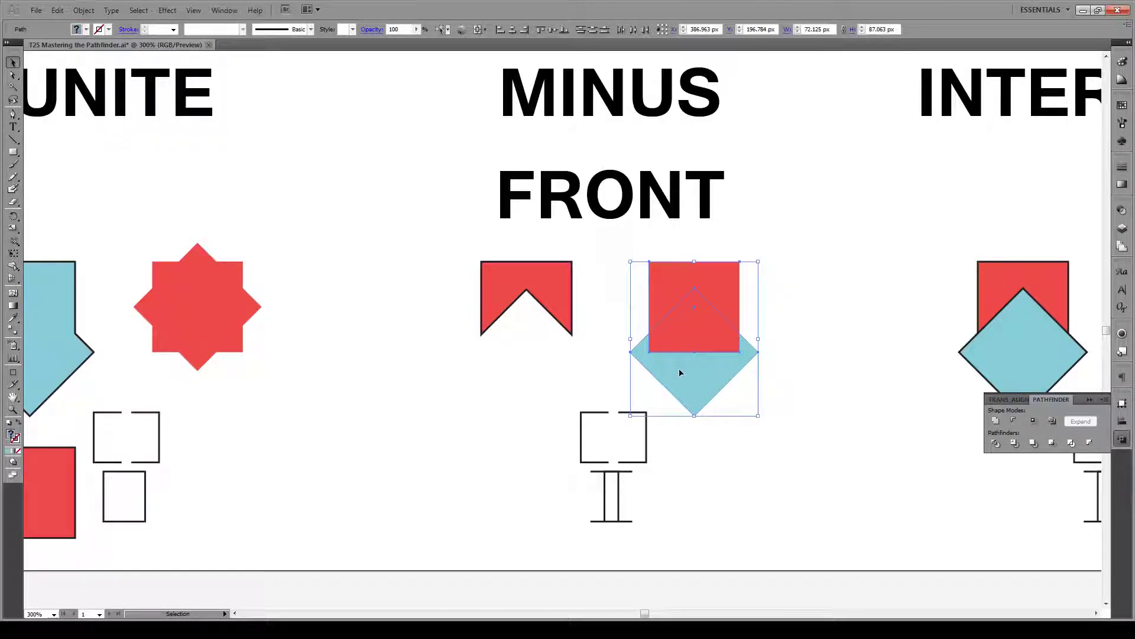
{"action": "key", "text": "ctrl+shift+z"}
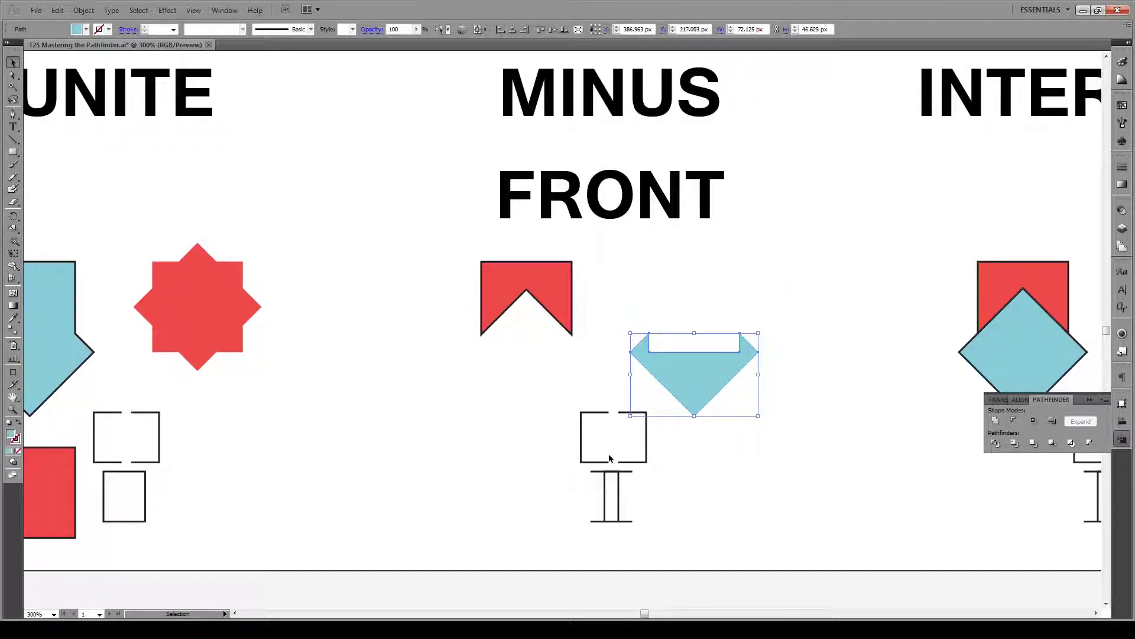
{"action": "left_click", "coordinate": [699, 459]}
Try Minus Front on the two facing open bracket paths under MINUS FRONT, and undo it.
{"action": "left_click_drag", "start_coordinate": [582, 448], "coordinate": [538, 452]}
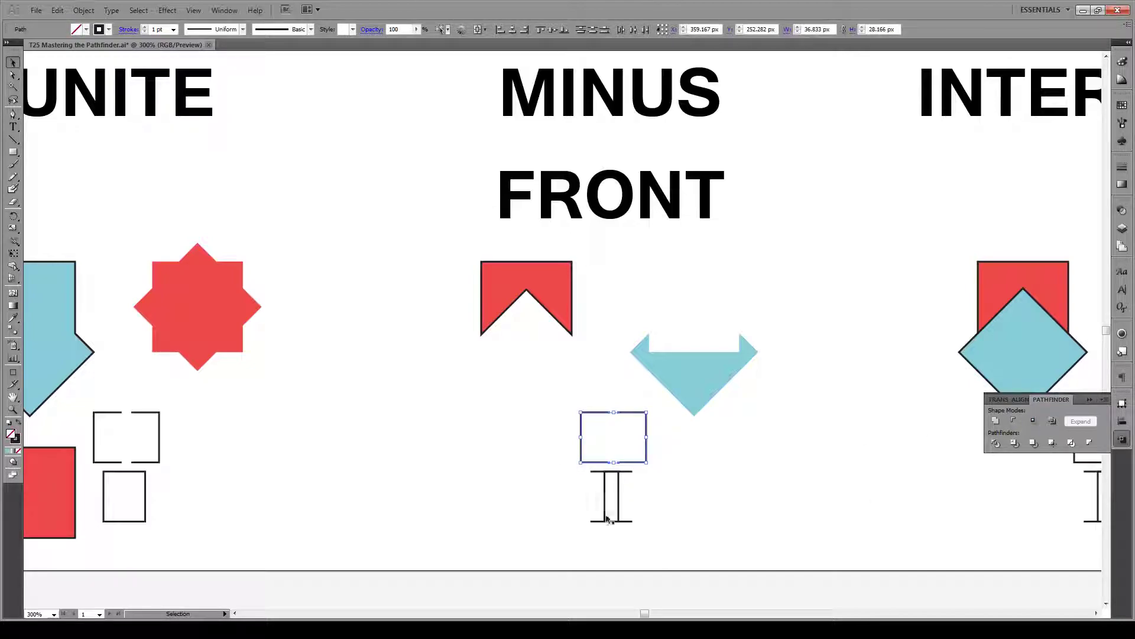
{"action": "left_click", "coordinate": [1014, 420]}
{"action": "left_click", "coordinate": [685, 475]}
{"action": "key", "text": "a"}
{"action": "key", "text": "ctrl+z"}
Try Minus Front on the two back-to-back open paths below the facing brackets, and undo it.
{"action": "left_click_drag", "start_coordinate": [663, 493], "coordinate": [583, 530]}
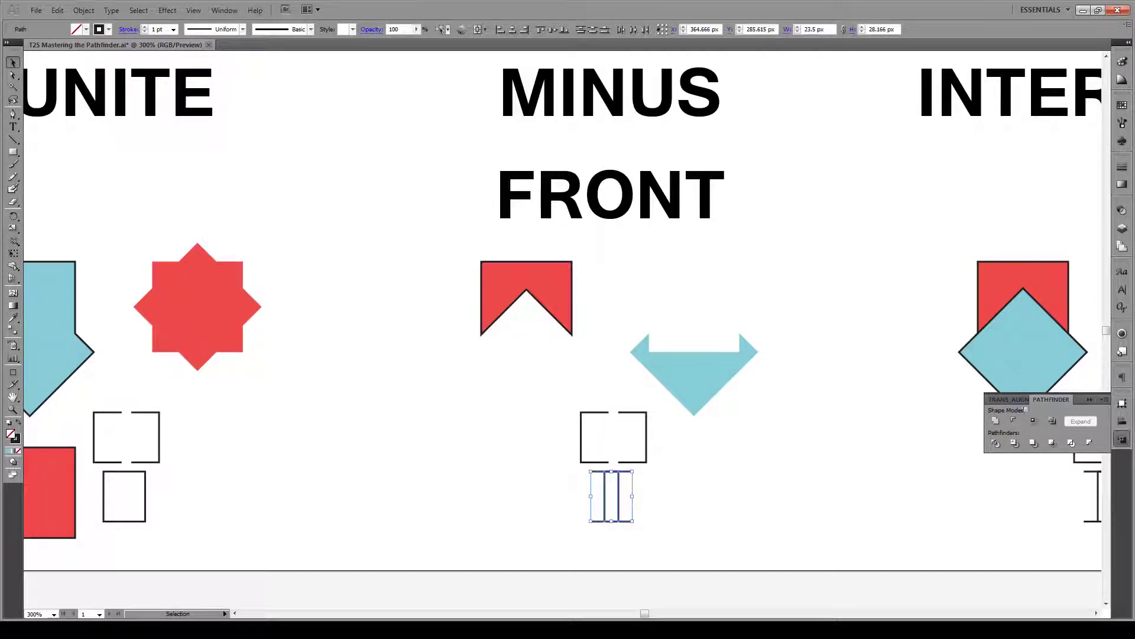
{"action": "left_click", "coordinate": [1013, 421]}
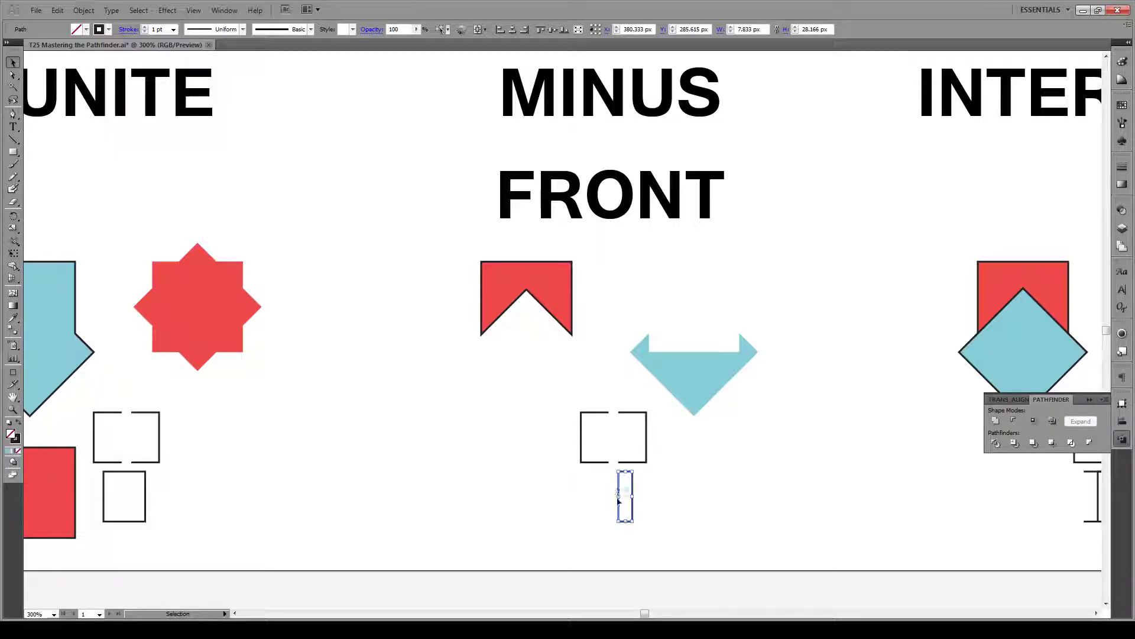
{"action": "left_click", "coordinate": [652, 531]}
{"action": "key", "text": "ctrl+z"}
Apply Intersect separately to the outlined and the borderless square-and-diamond pairs under the INTERSECT heading.
{"action": "left_click", "coordinate": [423, 480]}
{"action": "key", "text": "ctrl+0"}
{"action": "scroll", "coordinate": [896, 427], "scroll_direction": "up", "scroll_amount": 1}
{"action": "scroll", "coordinate": [888, 425], "scroll_direction": "up", "scroll_amount": 1}
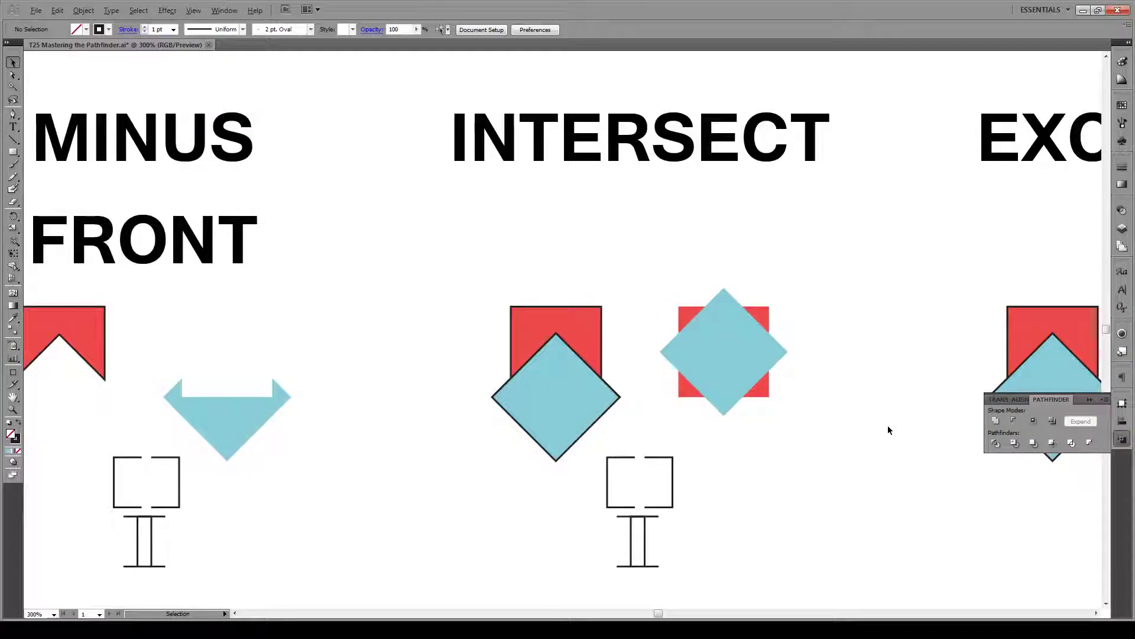
{"action": "scroll", "coordinate": [749, 428], "scroll_direction": "down", "scroll_amount": 1}
{"action": "left_click_drag", "start_coordinate": [607, 300], "coordinate": [513, 382]}
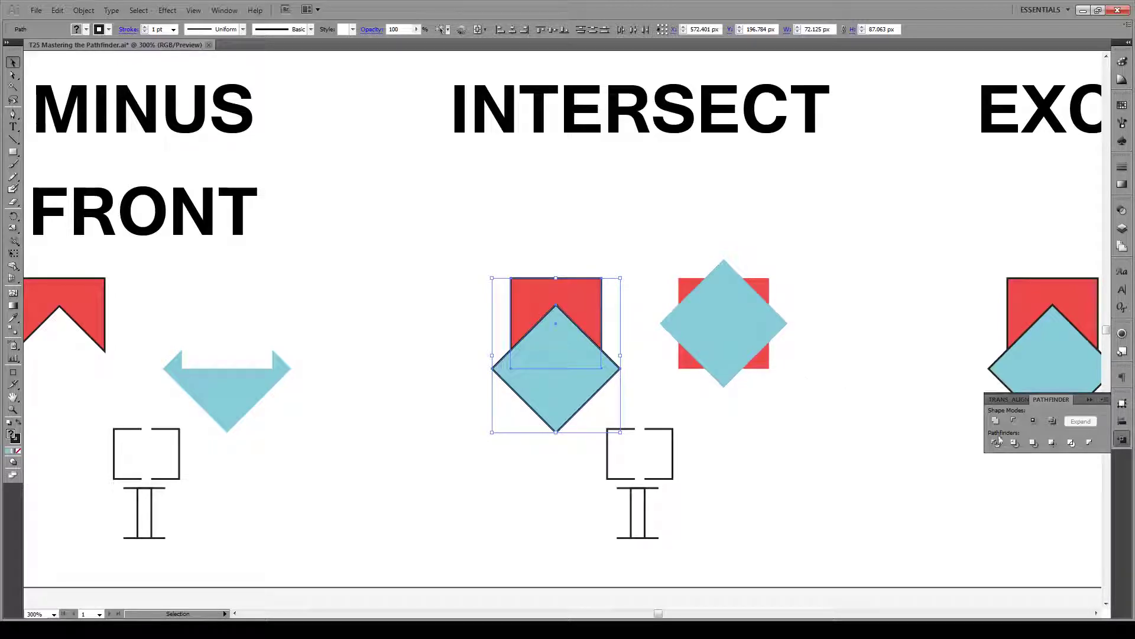
{"action": "left_click", "coordinate": [1035, 425]}
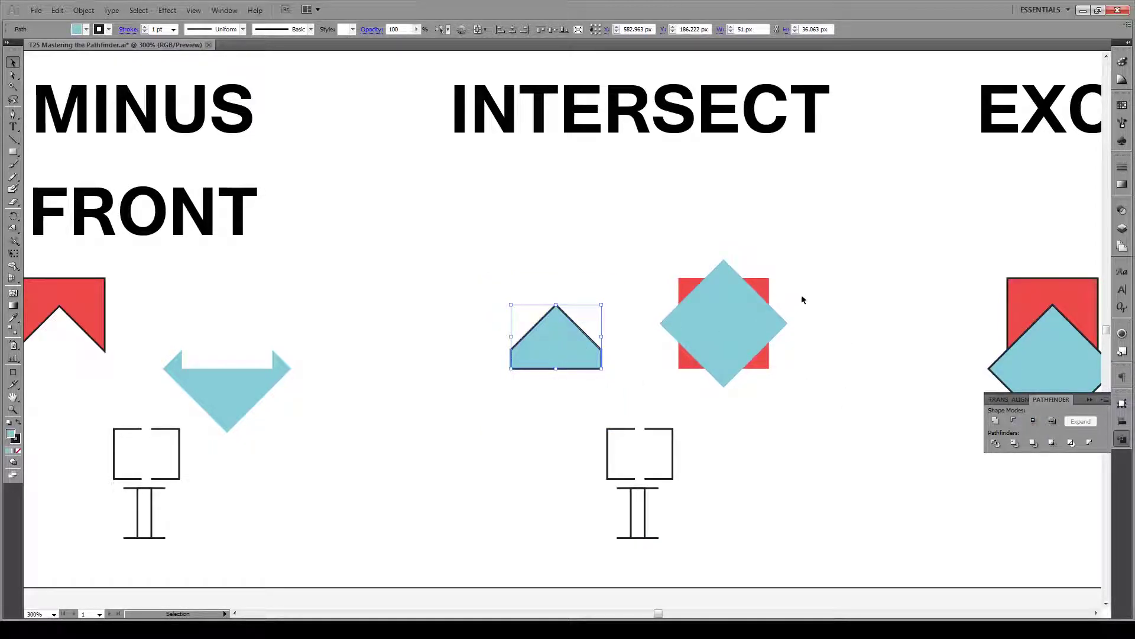
{"action": "left_click_drag", "start_coordinate": [689, 398], "coordinate": [700, 361]}
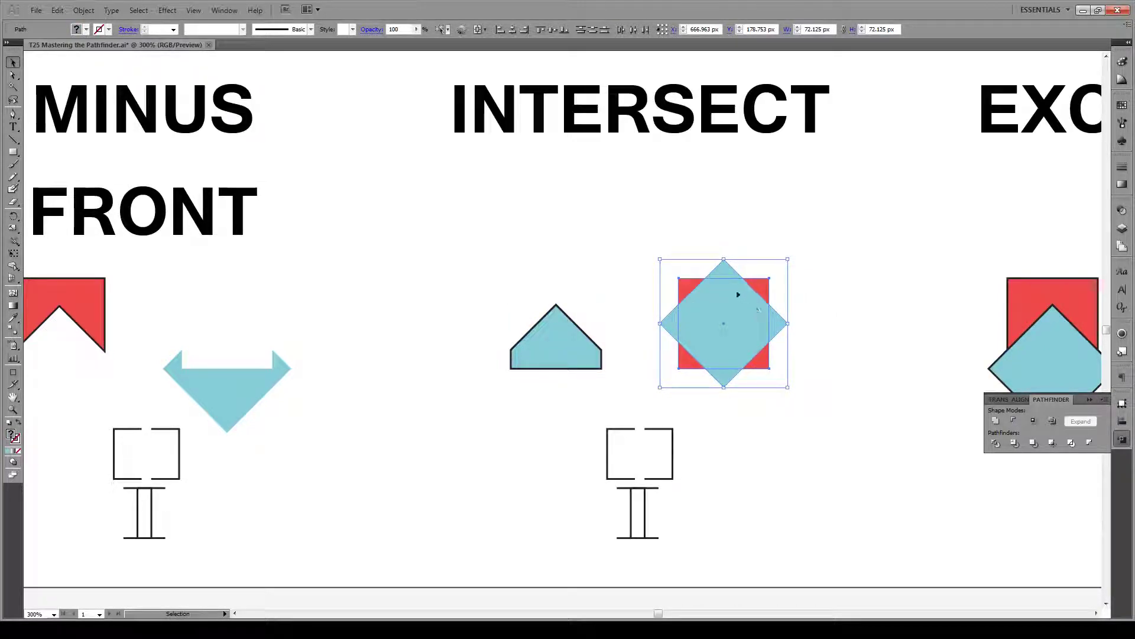
{"action": "left_click", "coordinate": [1035, 426]}
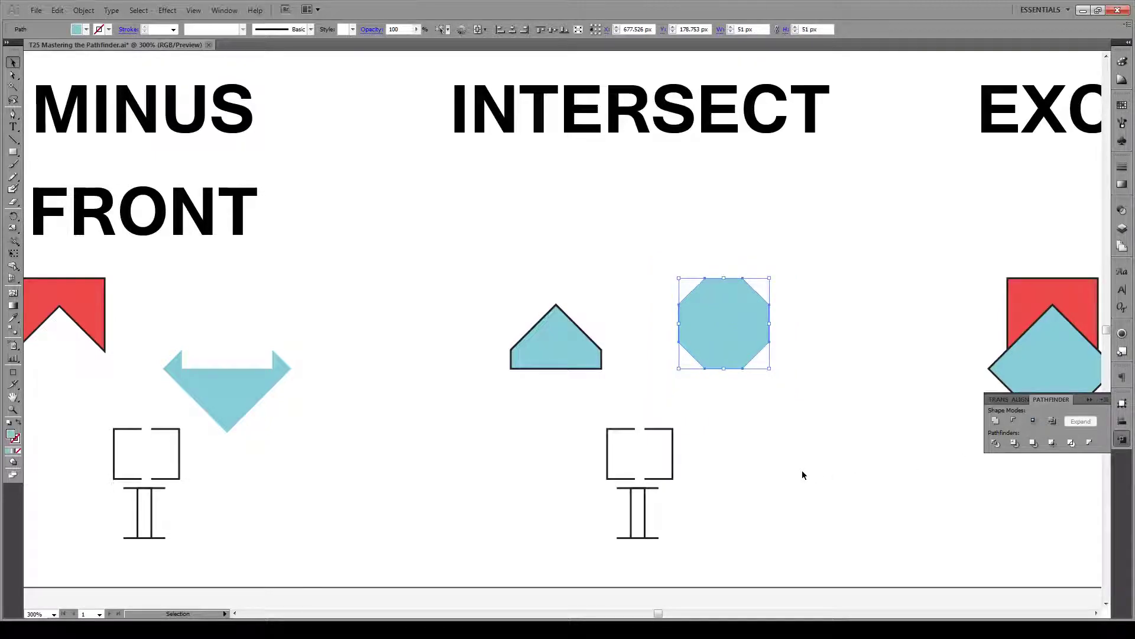
Try Intersect on the two facing open bracket paths under INTERSECT.
{"action": "left_click", "coordinate": [683, 429]}
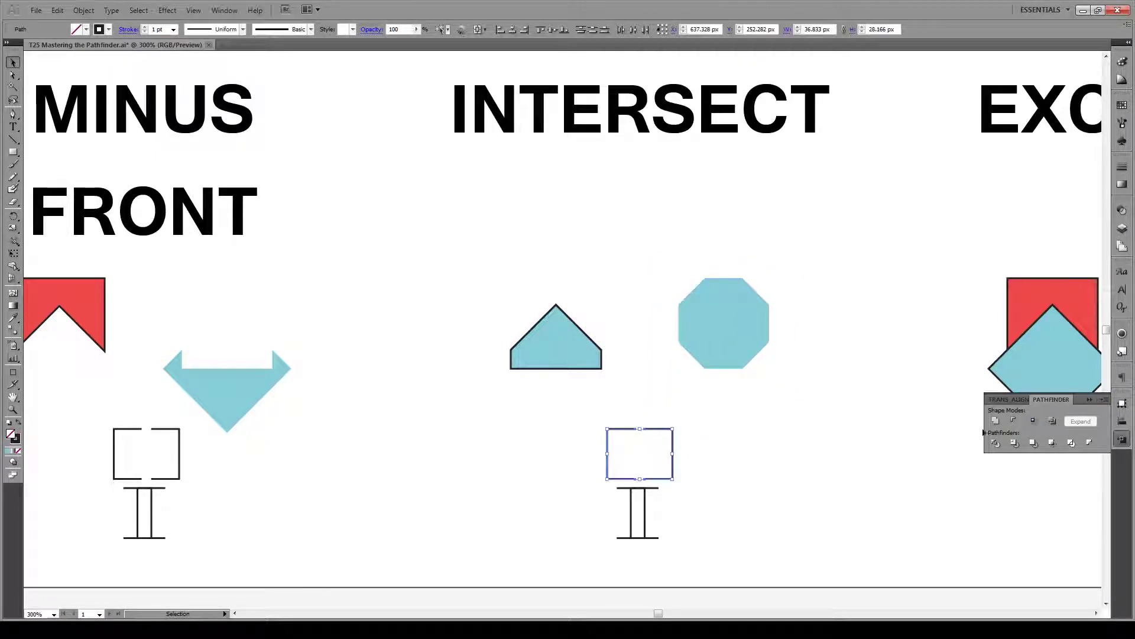
{"action": "left_click", "coordinate": [1033, 420]}
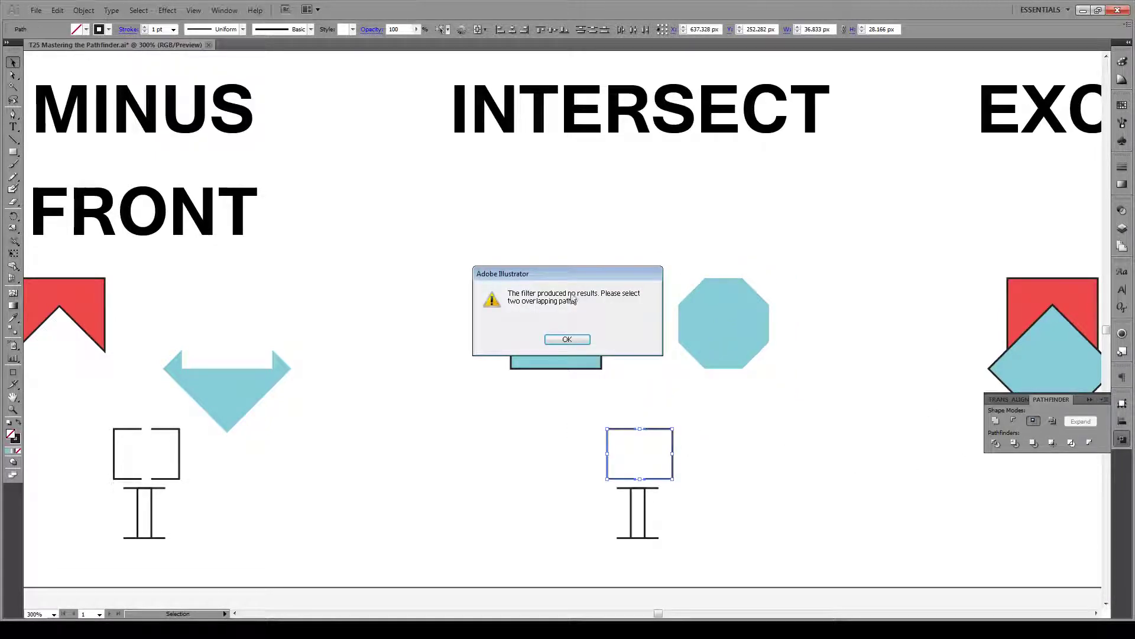
{"action": "left_click", "coordinate": [567, 340]}
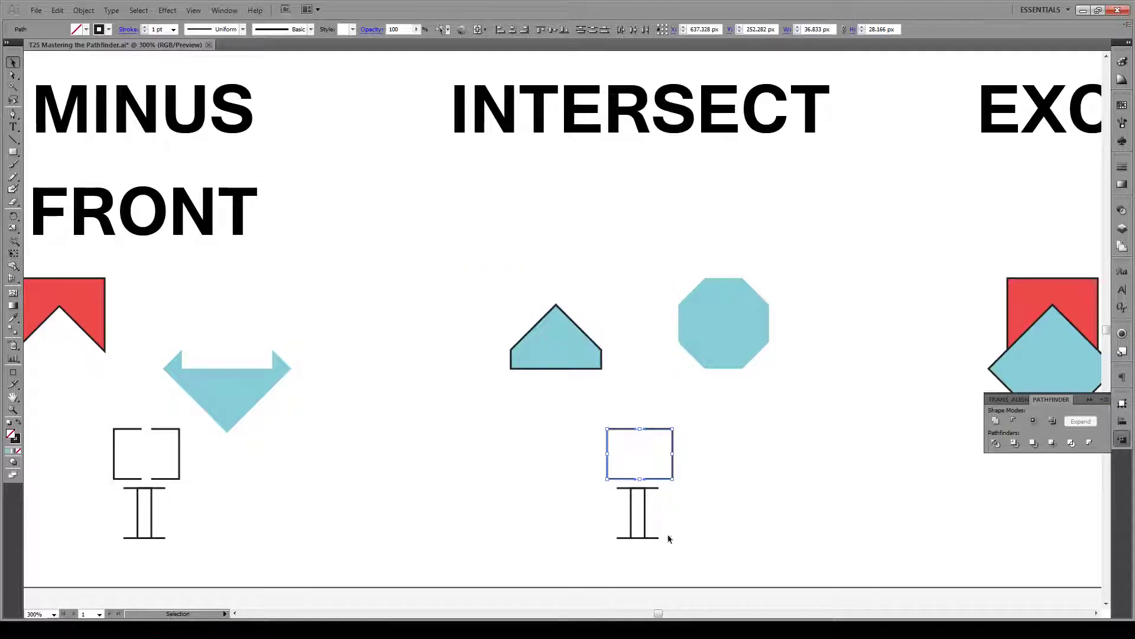
Apply Intersect to the two back-to-back open paths below the facing brackets under INTERSECT.
{"action": "left_click", "coordinate": [644, 514]}
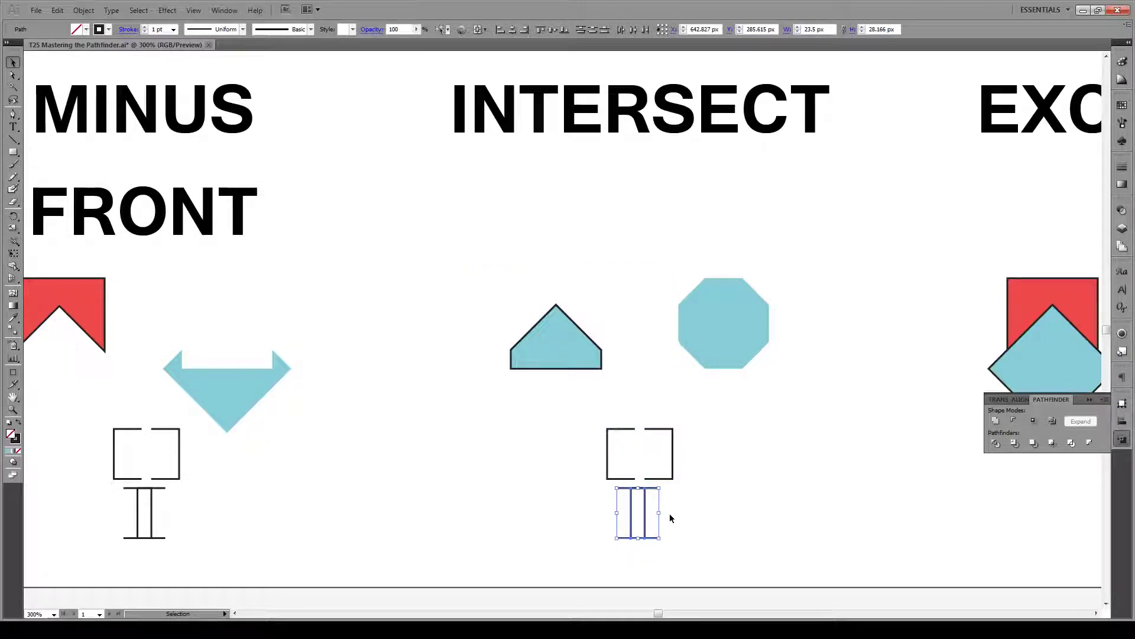
{"action": "left_click", "coordinate": [1036, 422]}
{"action": "left_click", "coordinate": [595, 505]}
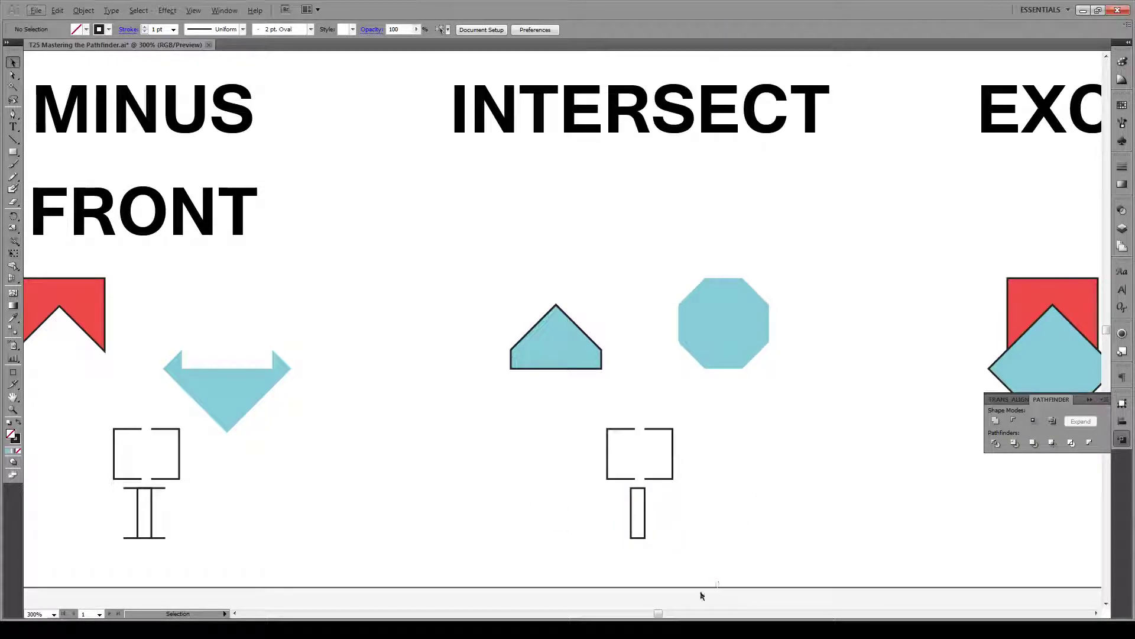
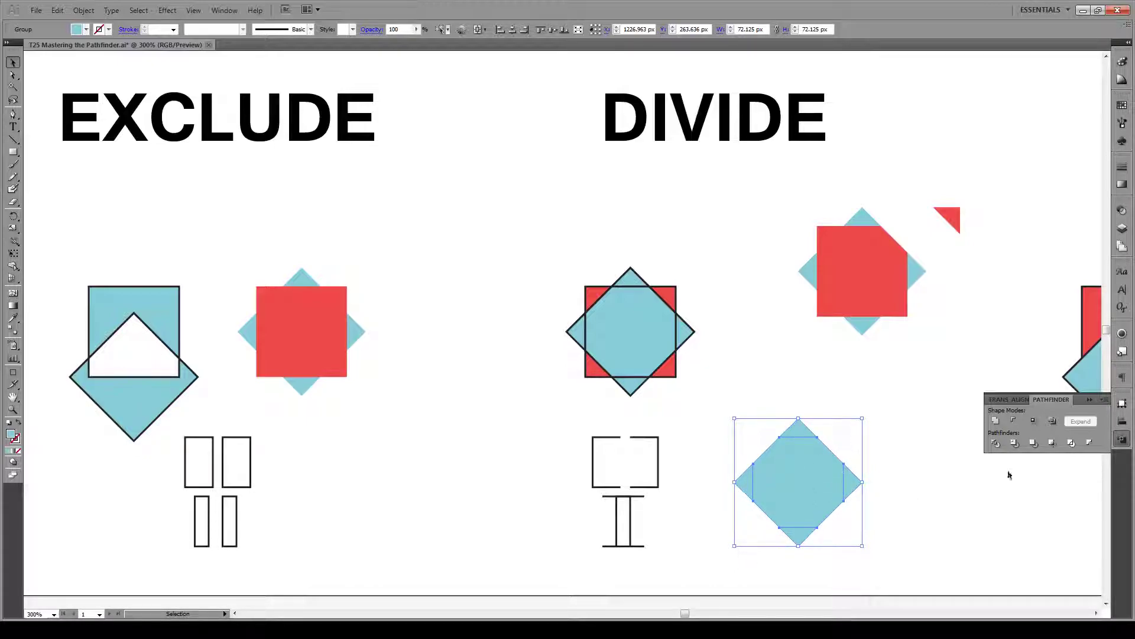
Turn off Divide and Outline Will Remove Unpainted Artwork in the Pathfinder options, and undo the Divide on the diamond and unfilled square.
{"action": "left_click", "coordinate": [879, 531]}
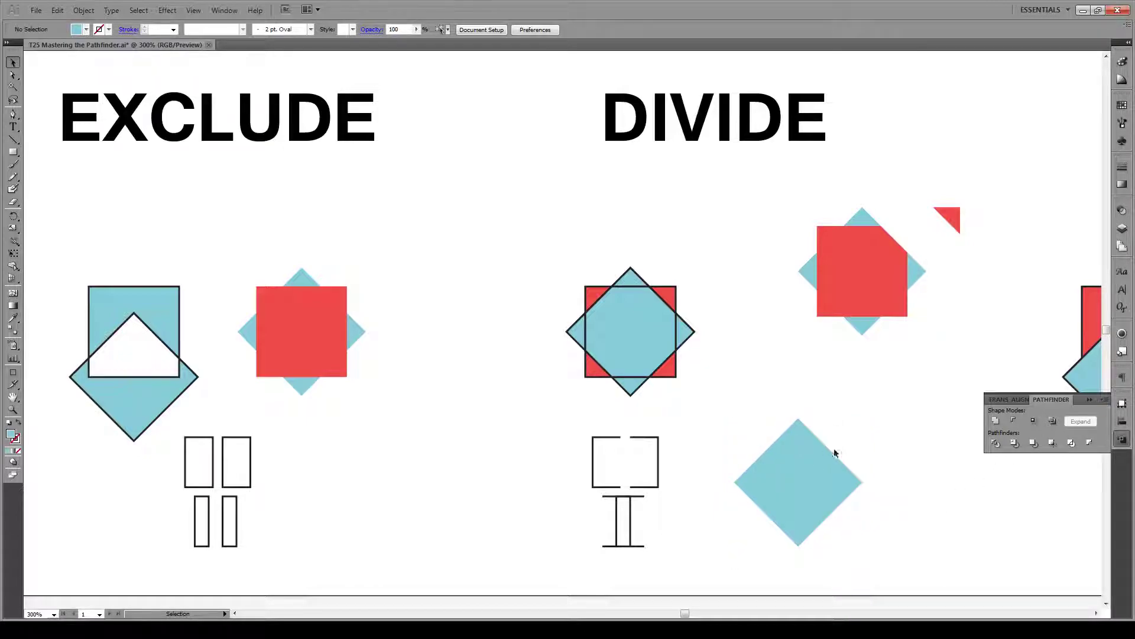
{"action": "left_click", "coordinate": [1104, 400]}
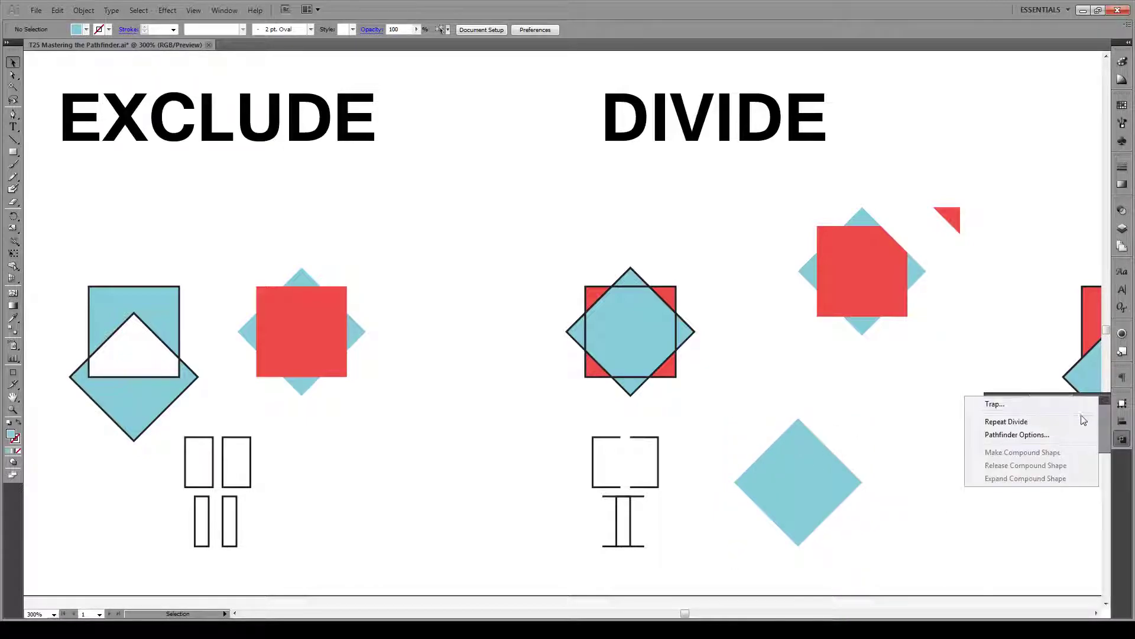
{"action": "left_click", "coordinate": [1016, 435]}
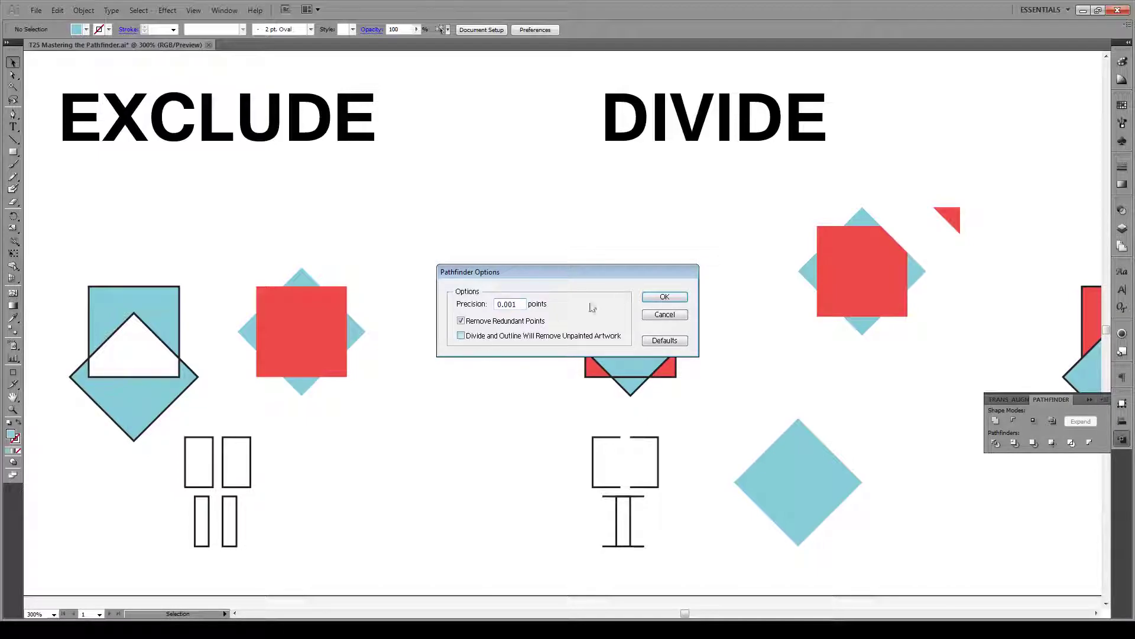
{"action": "left_click", "coordinate": [664, 296]}
{"action": "key", "text": "v"}
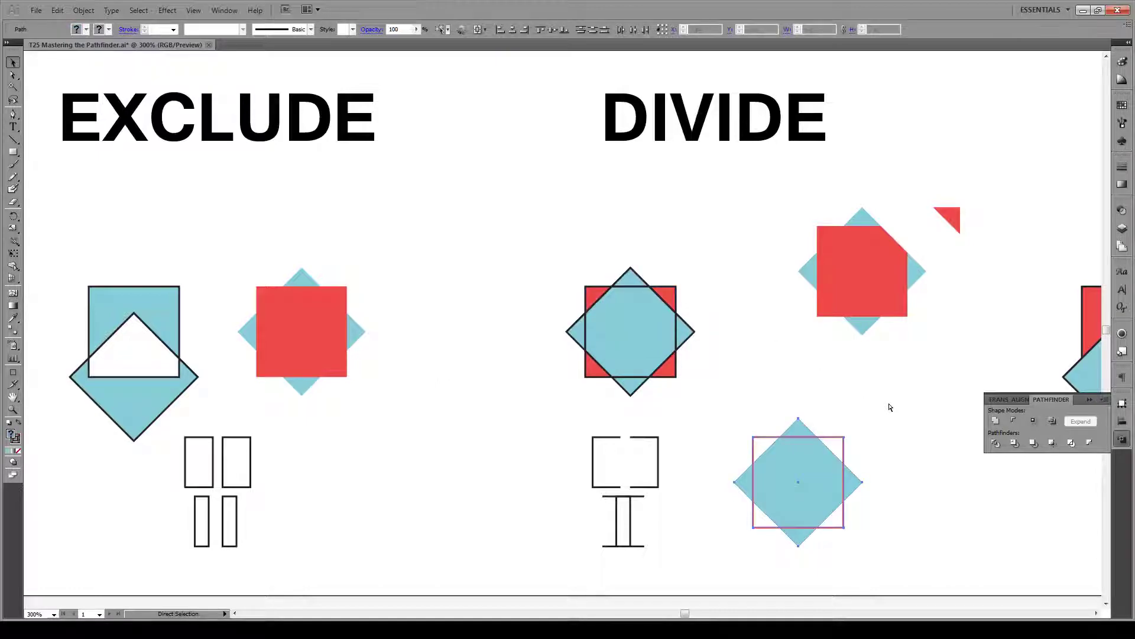
Apply Divide again to the blue diamond and the unfilled red-stroked square under DIVIDE.
{"action": "left_click_drag", "start_coordinate": [901, 401], "coordinate": [747, 535]}
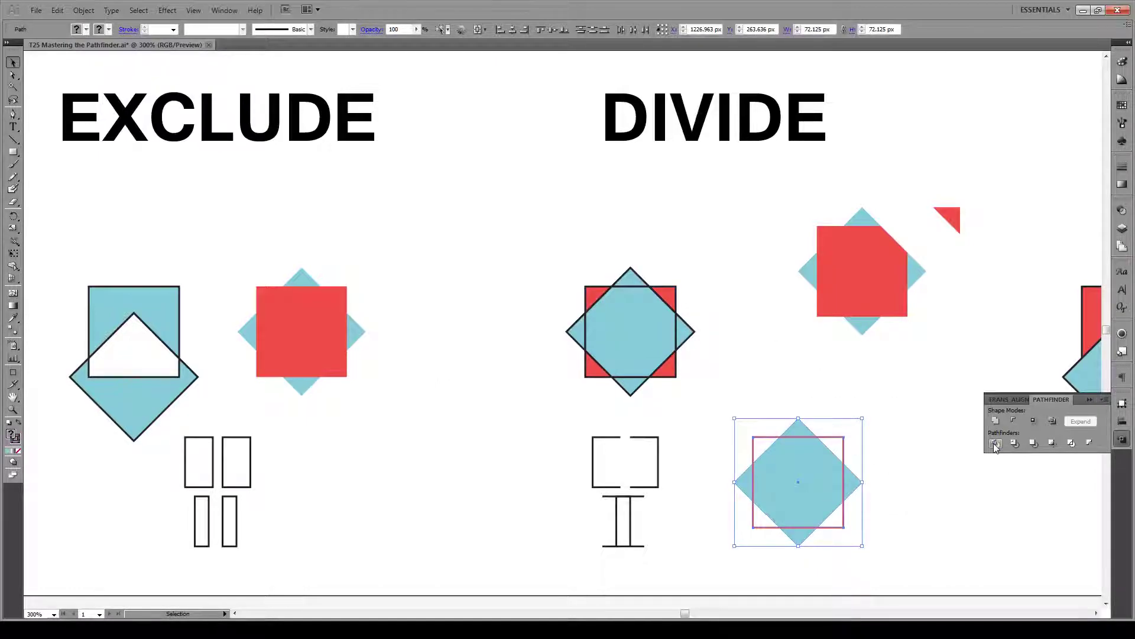
{"action": "left_click", "coordinate": [996, 445]}
{"action": "left_click", "coordinate": [877, 474]}
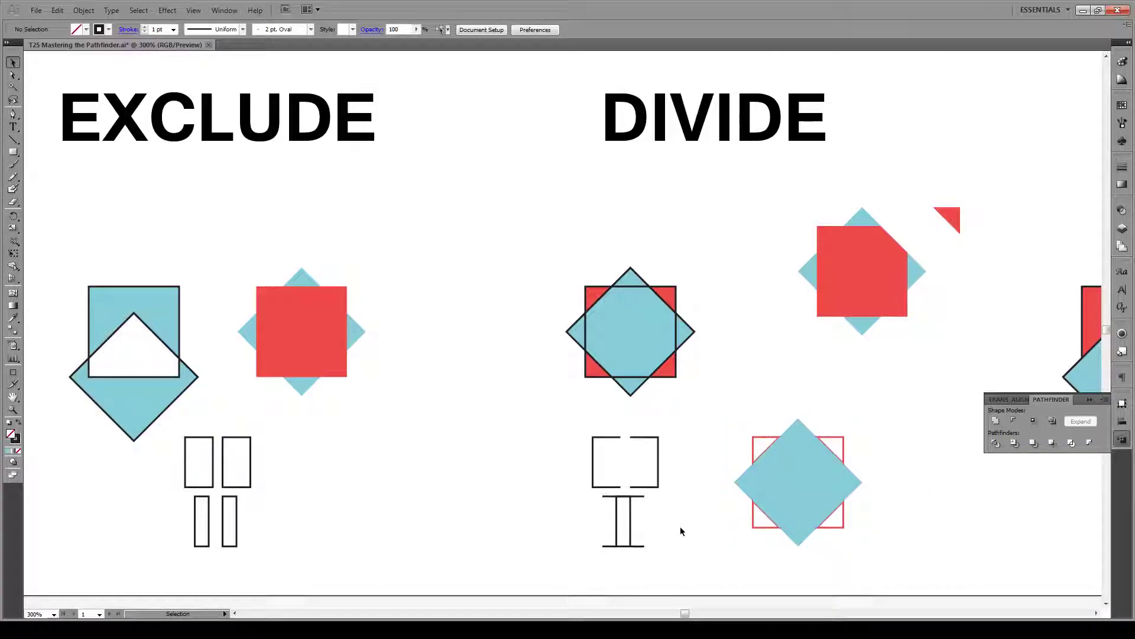
Apply Trim to the outlined square, large diamond and small diamond under the TRIM heading.
{"action": "scroll", "coordinate": [512, 481], "scroll_direction": "down", "scroll_amount": 1}
{"action": "scroll", "coordinate": [397, 486], "scroll_direction": "down", "scroll_amount": 1}
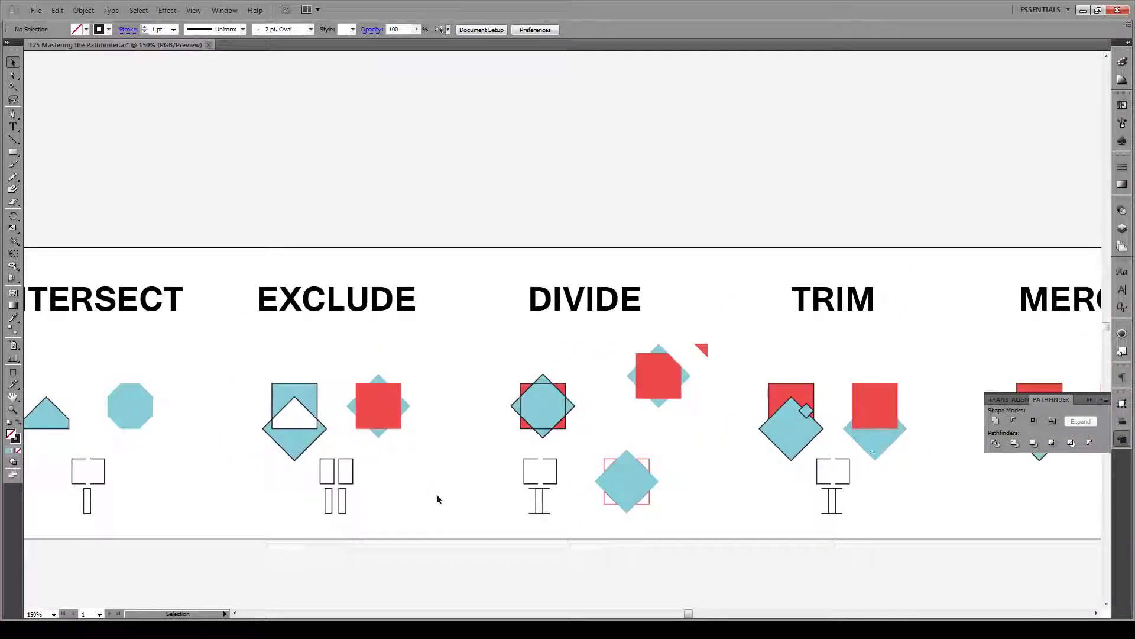
{"action": "scroll", "coordinate": [444, 501], "scroll_direction": "down", "scroll_amount": 2}
{"action": "scroll", "coordinate": [704, 466], "scroll_direction": "up", "scroll_amount": 3}
{"action": "key", "text": "alt"}
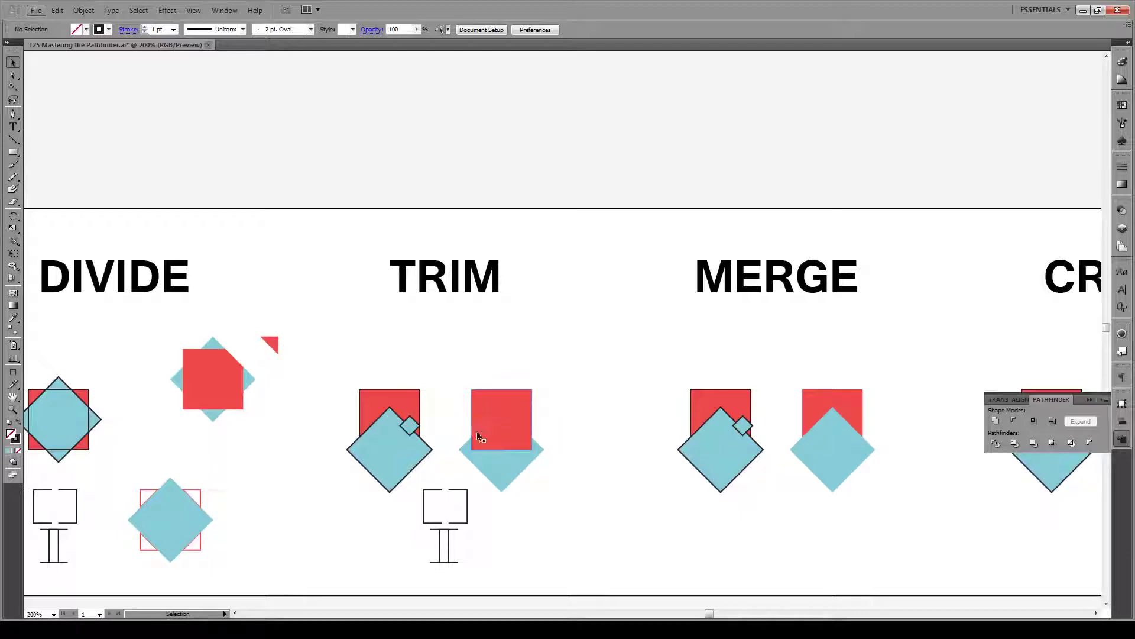
{"action": "left_click_drag", "start_coordinate": [434, 378], "coordinate": [335, 471]}
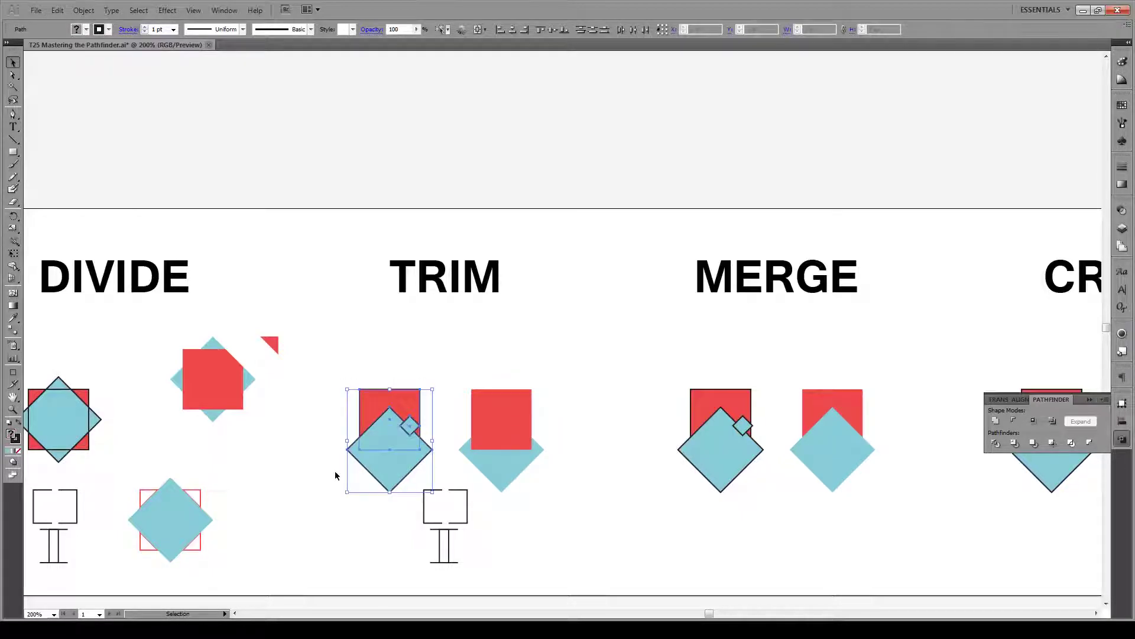
{"action": "scroll", "coordinate": [335, 471], "scroll_direction": "up", "scroll_amount": 1}
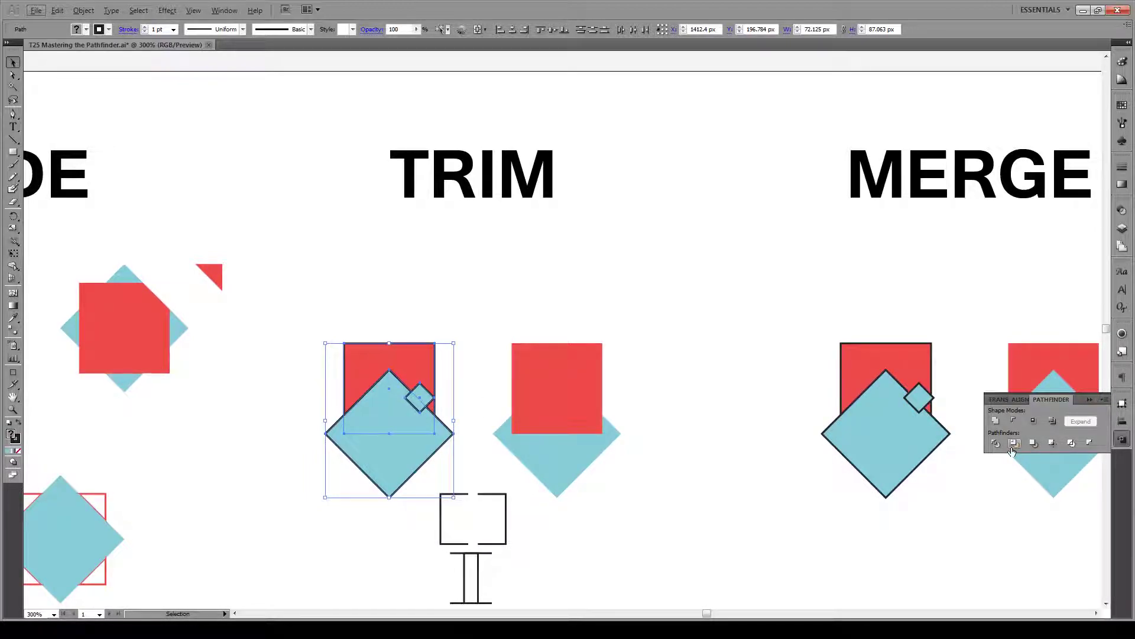
{"action": "left_click", "coordinate": [1014, 445]}
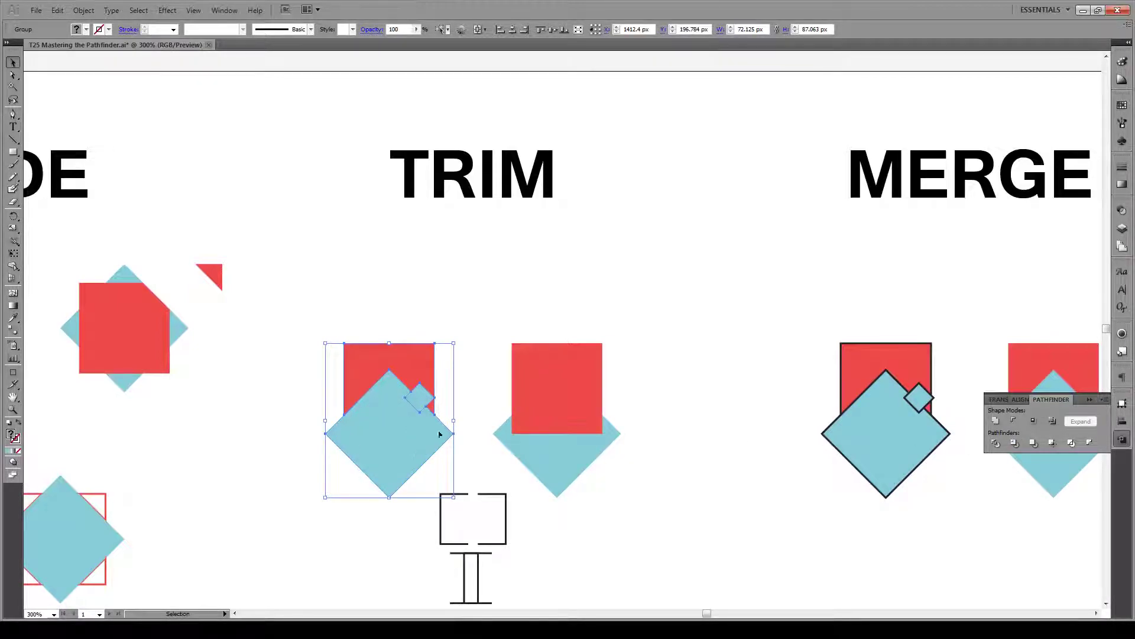
{"action": "left_click", "coordinate": [426, 317]}
Ungroup the trimmed square and diamonds, pull the small diamond out above them, and undo only that move.
{"action": "right_click", "coordinate": [419, 405]}
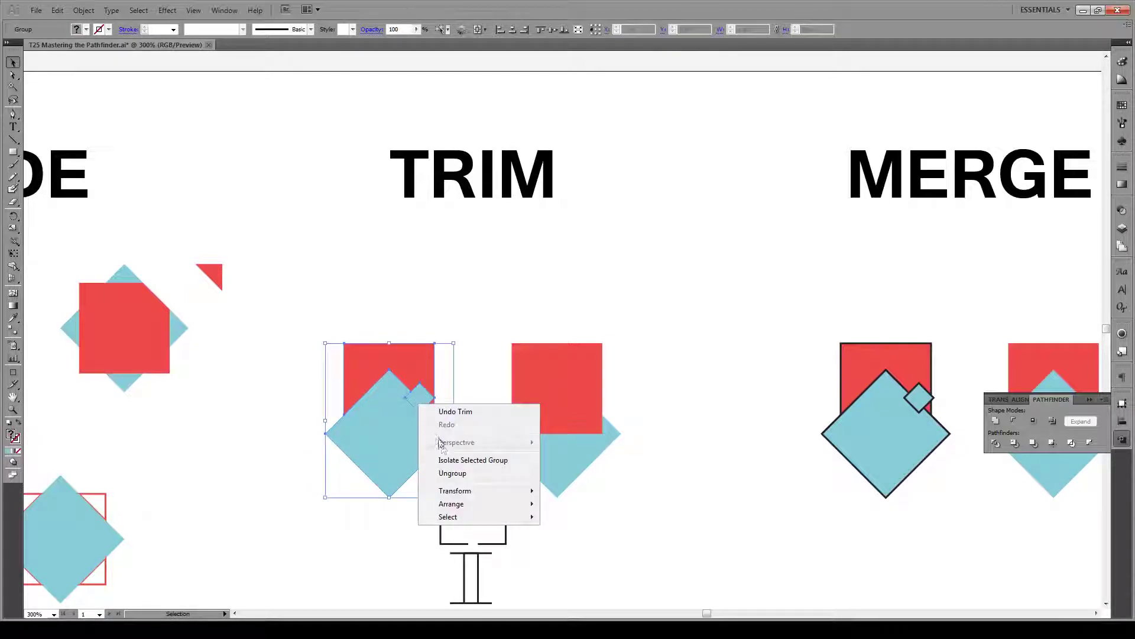
{"action": "left_click", "coordinate": [459, 474]}
{"action": "left_click", "coordinate": [461, 372]}
{"action": "left_click_drag", "start_coordinate": [419, 405], "coordinate": [463, 335]}
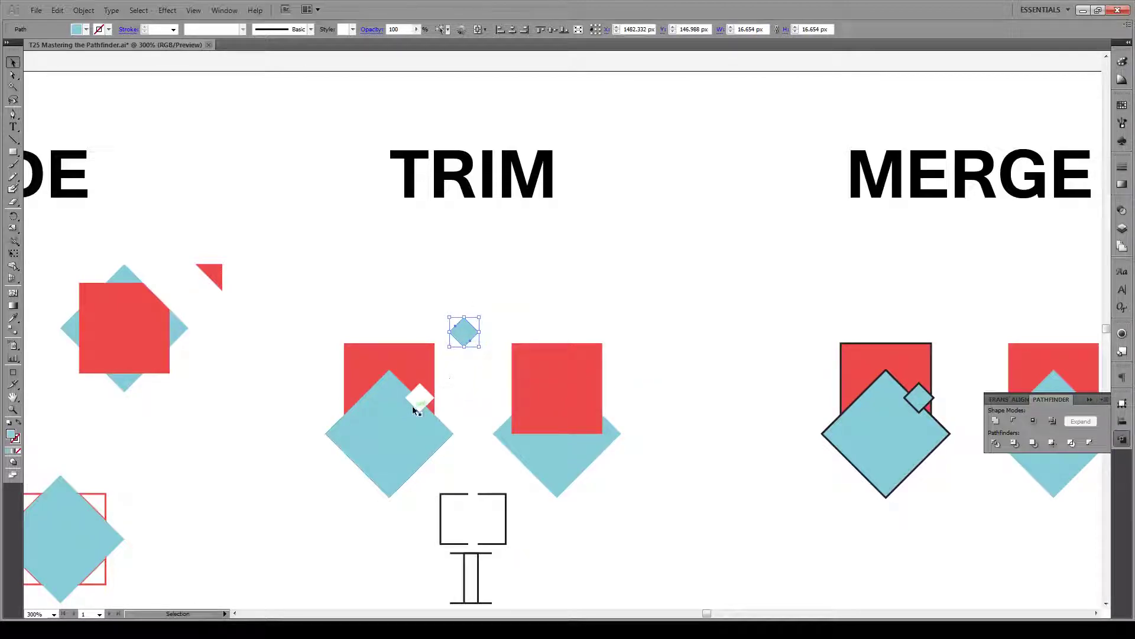
{"action": "left_click", "coordinate": [460, 373]}
{"action": "key", "text": "v"}
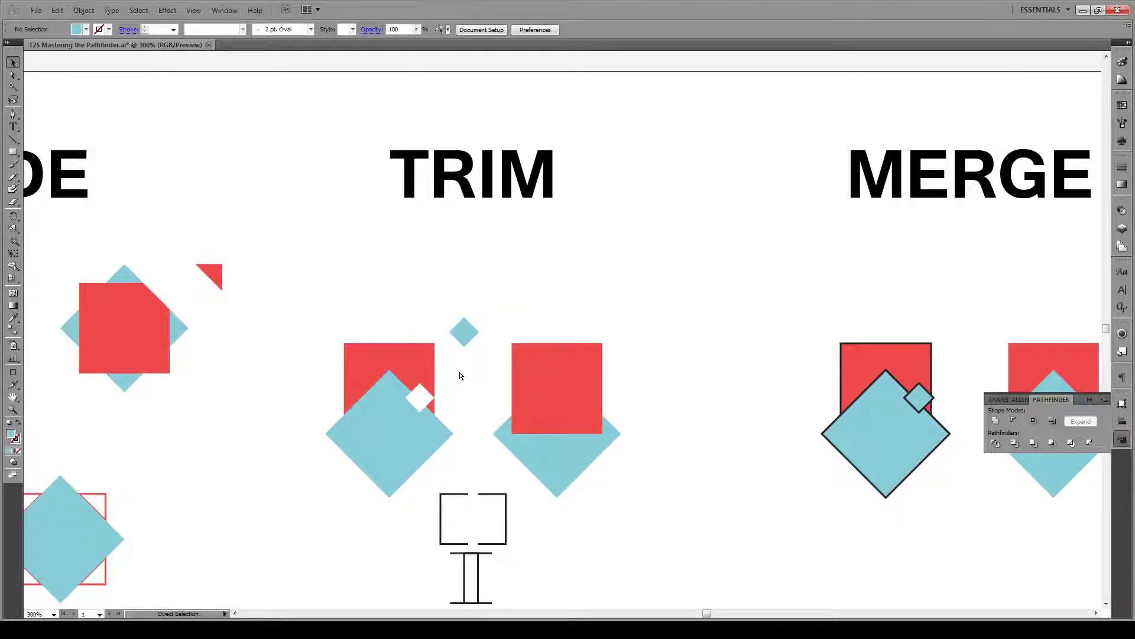
{"action": "key", "text": "ctrl+z"}
{"action": "left_click", "coordinate": [470, 374]}
Apply Trim to the borderless red square and blue diamond under TRIM.
{"action": "left_click_drag", "start_coordinate": [657, 398], "coordinate": [508, 475]}
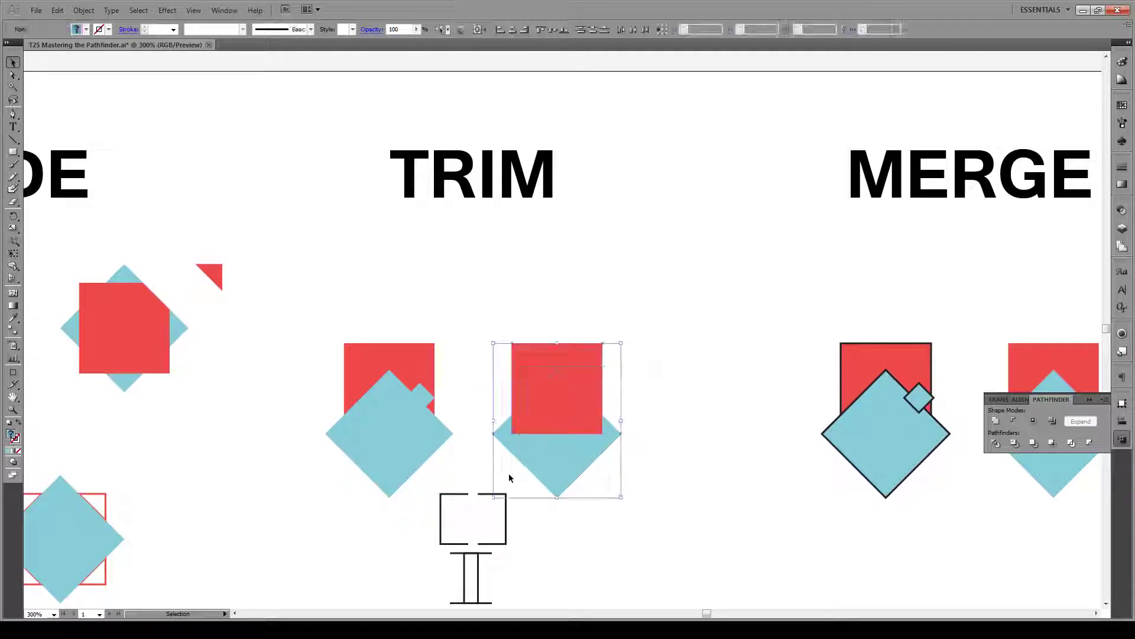
{"action": "left_click", "coordinate": [1016, 442]}
{"action": "left_click", "coordinate": [692, 414]}
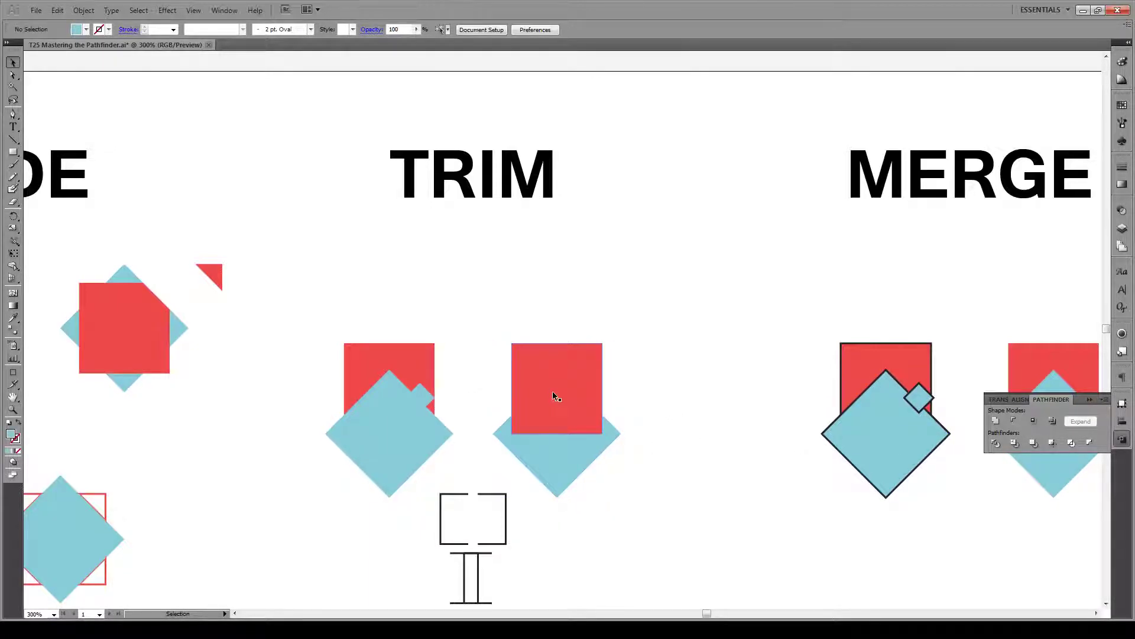
Ungroup the trimmed borderless pair, move the blue diamond piece down away from the square, and undo only that move.
{"action": "right_click", "coordinate": [543, 460]}
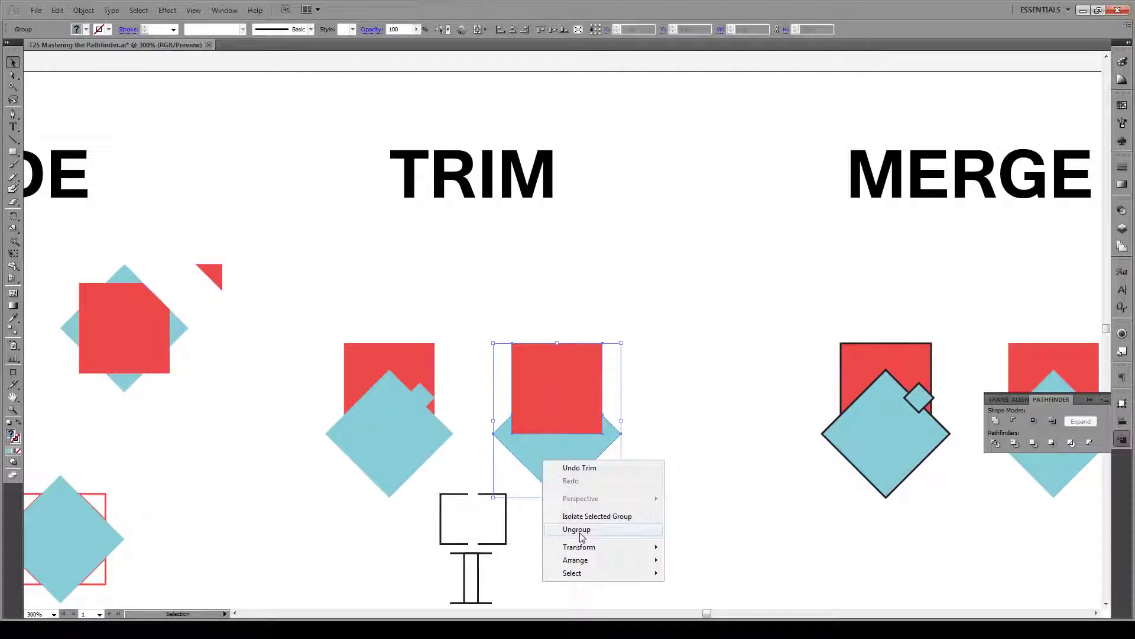
{"action": "left_click", "coordinate": [578, 529]}
{"action": "left_click_drag", "start_coordinate": [550, 449], "coordinate": [559, 513]}
{"action": "left_click", "coordinate": [679, 432]}
{"action": "key", "text": "ctrl+z"}
{"action": "key", "text": "ctrl+z"}
{"action": "scroll", "coordinate": [764, 569], "scroll_direction": "down", "scroll_amount": 1}
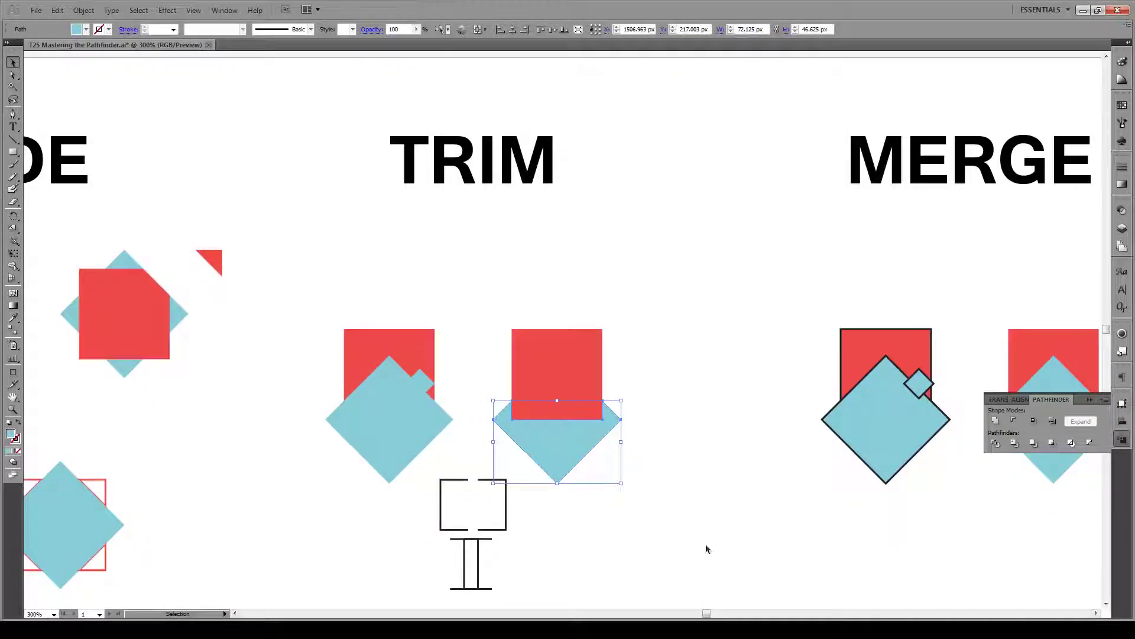
{"action": "left_click", "coordinate": [527, 507]}
Try Trim on the facing open brackets and on the back-to-back open paths under TRIM.
{"action": "scroll", "coordinate": [529, 483], "scroll_direction": "down", "scroll_amount": 3}
{"action": "left_click_drag", "start_coordinate": [527, 465], "coordinate": [401, 489]}
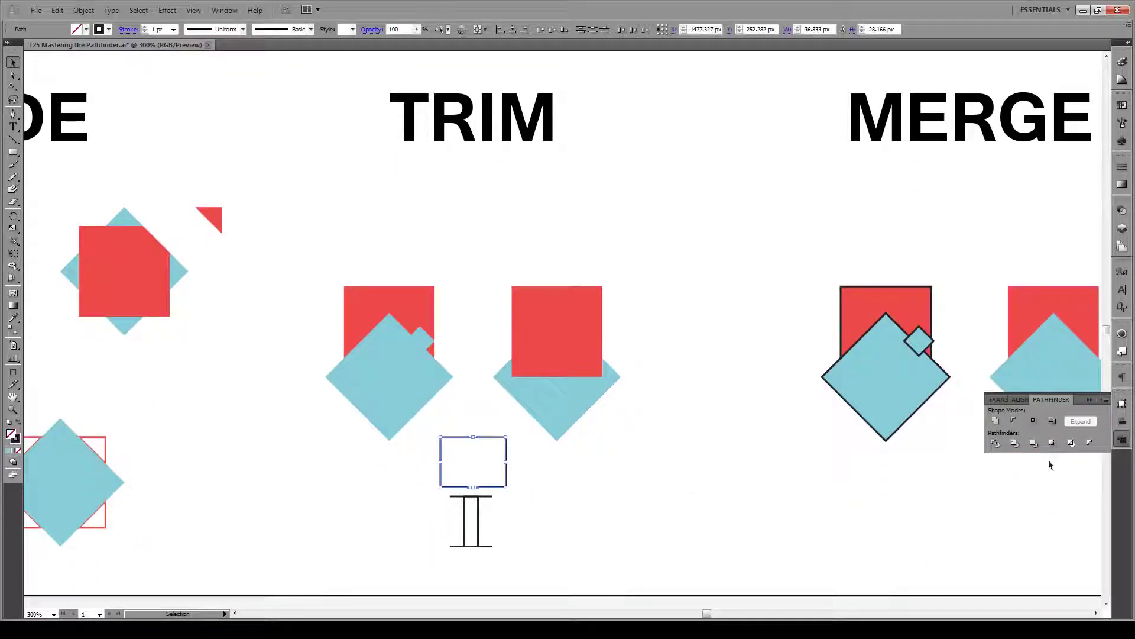
{"action": "left_click", "coordinate": [1015, 443]}
{"action": "left_click", "coordinate": [581, 335]}
{"action": "left_click_drag", "start_coordinate": [504, 514], "coordinate": [443, 555]}
{"action": "left_click", "coordinate": [1015, 443]}
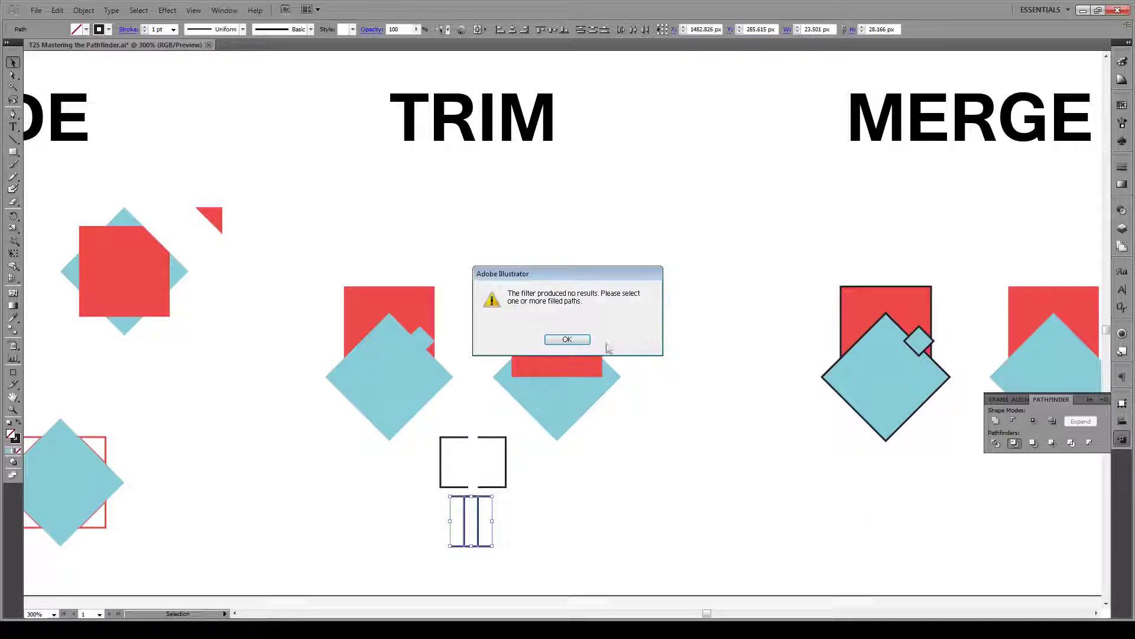
{"action": "left_click", "coordinate": [583, 341]}
Apply Merge to the outlined square, large diamond and small diamond under the MERGE heading.
{"action": "left_click_drag", "start_coordinate": [708, 615], "coordinate": [713, 615]}
{"action": "left_click", "coordinate": [701, 503]}
{"action": "left_click_drag", "start_coordinate": [758, 270], "coordinate": [587, 457]}
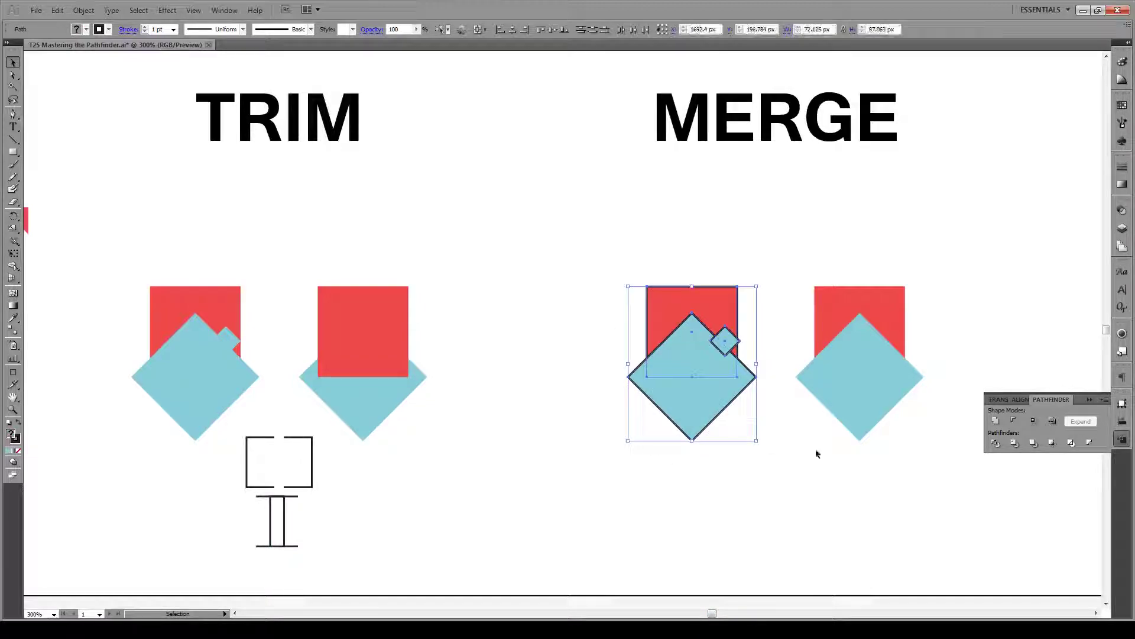
{"action": "left_click", "coordinate": [1035, 443]}
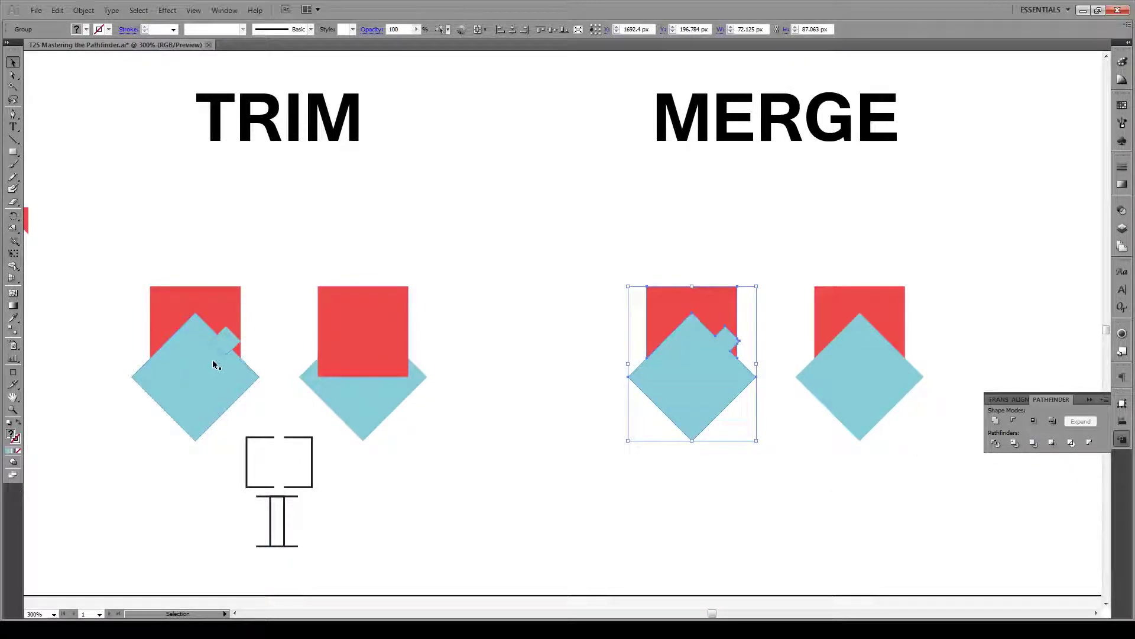
{"action": "left_click", "coordinate": [556, 452]}
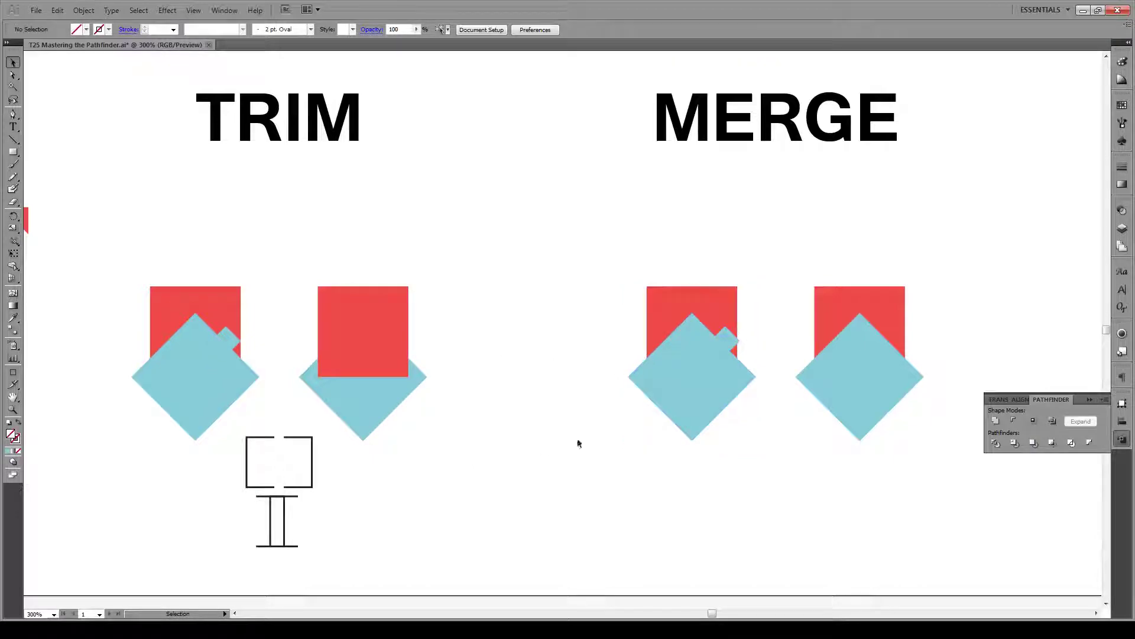
Ungroup the merged square and diamond pieces under the MERGE heading.
{"action": "left_click", "coordinate": [689, 351]}
{"action": "right_click", "coordinate": [690, 351]}
{"action": "left_click", "coordinate": [720, 419]}
{"action": "left_click", "coordinate": [770, 351]}
Move the small diamond under TRIM and the combined diamond piece under MERGE away from their squares, and undo both moves.
{"action": "double_click", "coordinate": [226, 340]}
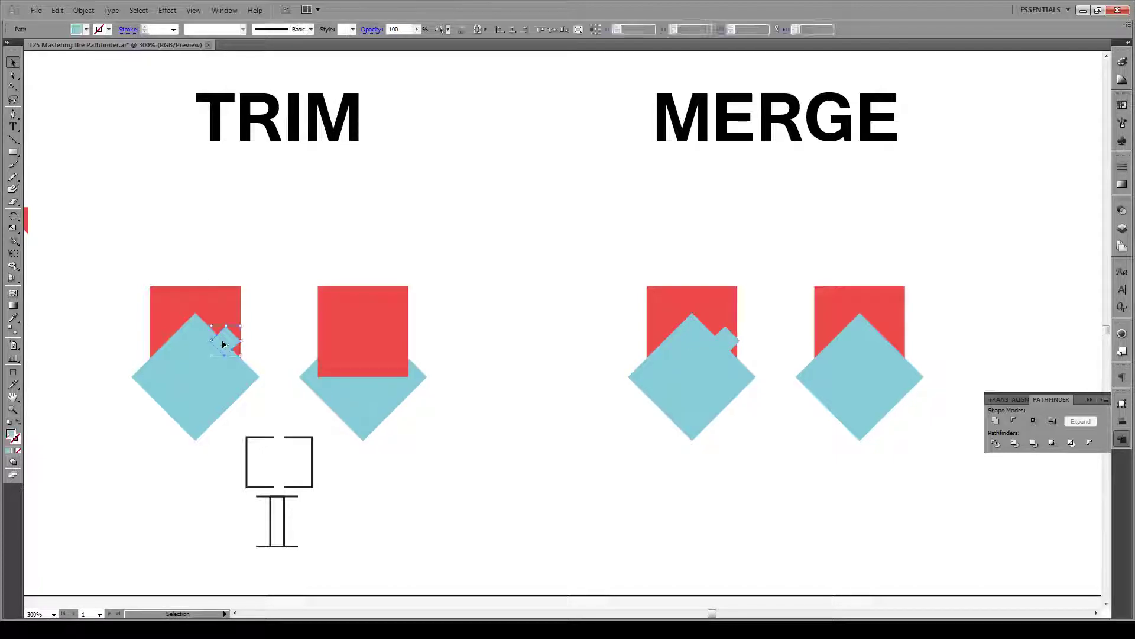
{"action": "double_click", "coordinate": [287, 290]}
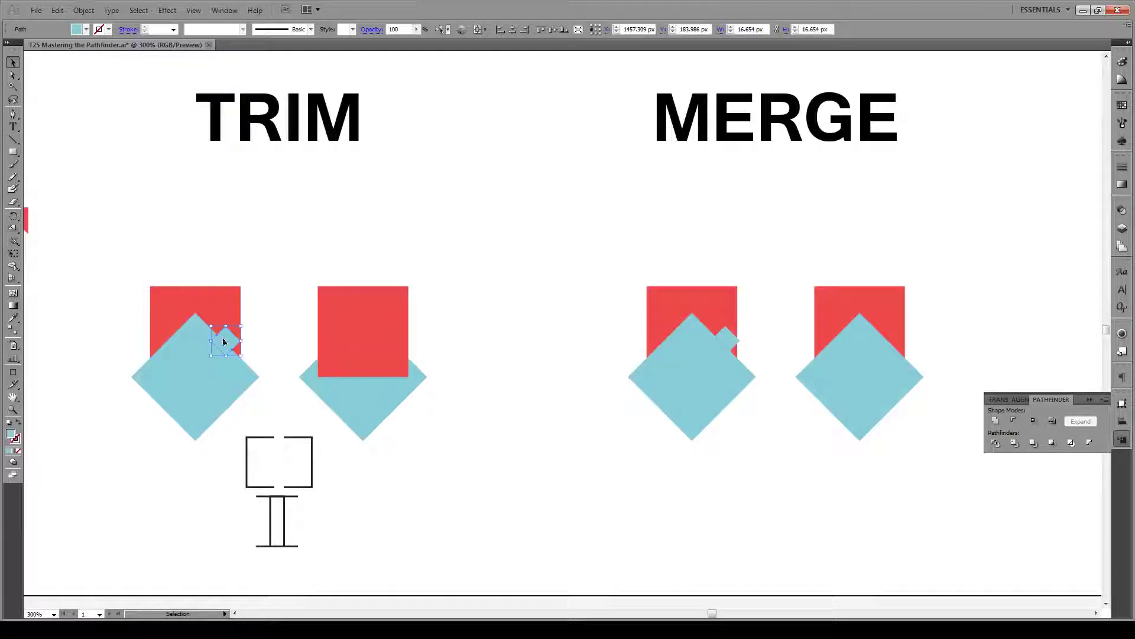
{"action": "left_click_drag", "start_coordinate": [223, 336], "coordinate": [268, 261]}
{"action": "left_click", "coordinate": [725, 340]}
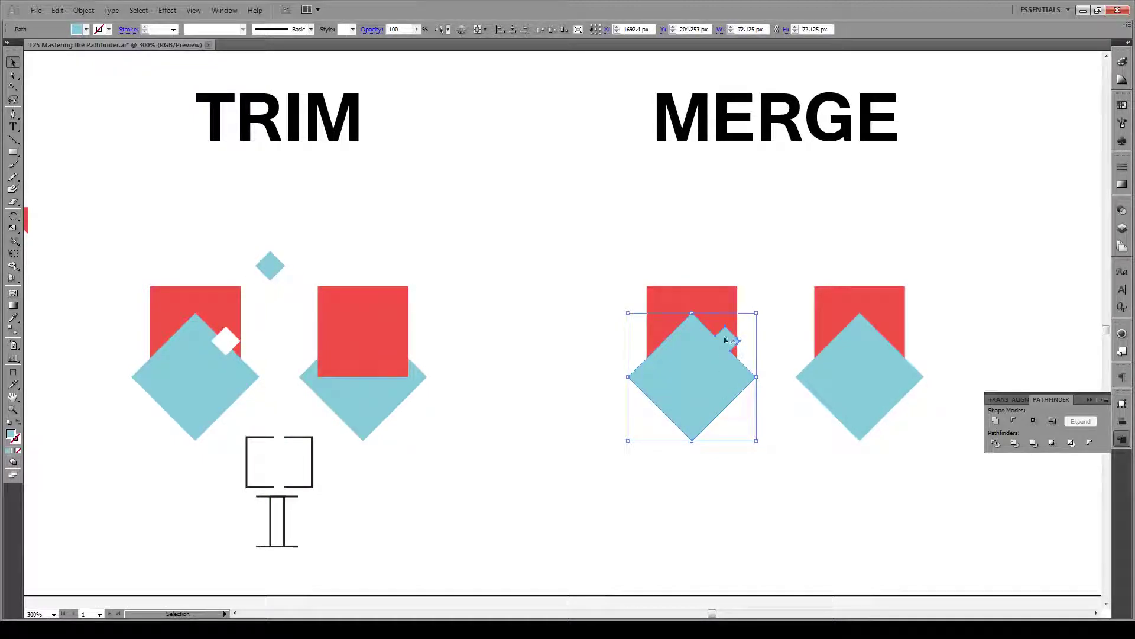
{"action": "left_click_drag", "start_coordinate": [725, 340], "coordinate": [720, 465]}
{"action": "key", "text": "ctrl+z"}
{"action": "key", "text": "ctrl+z"}
{"action": "key", "text": "ctrl+z"}
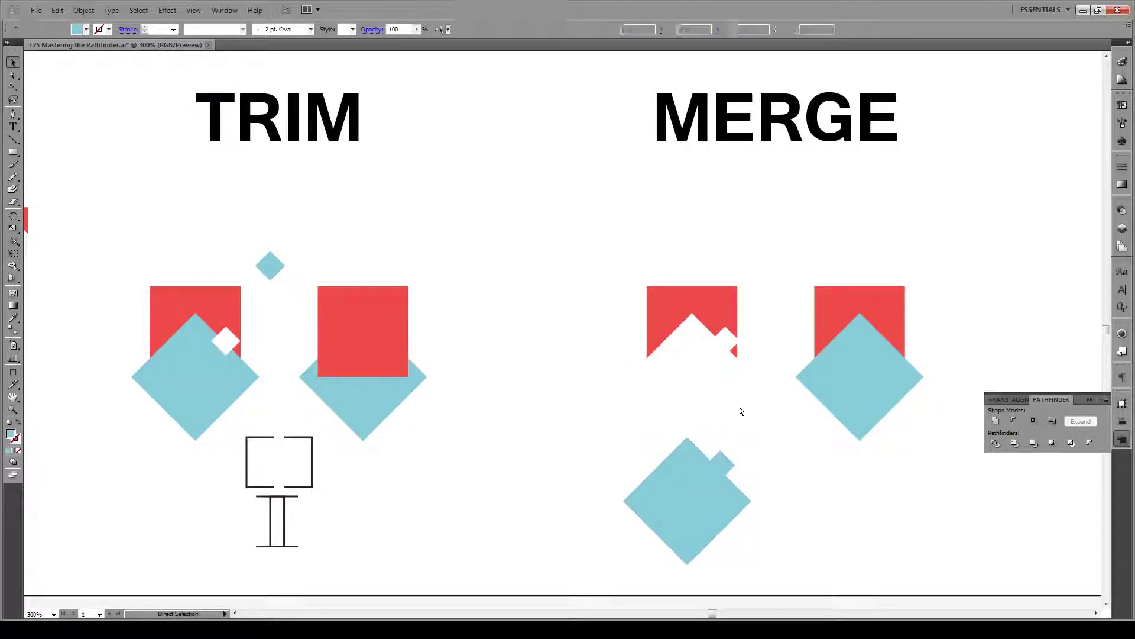
Apply Merge to the borderless red square and blue diamond under the MERGE heading.
{"action": "left_click", "coordinate": [867, 443]}
{"action": "left_click_drag", "start_coordinate": [950, 293], "coordinate": [820, 437]}
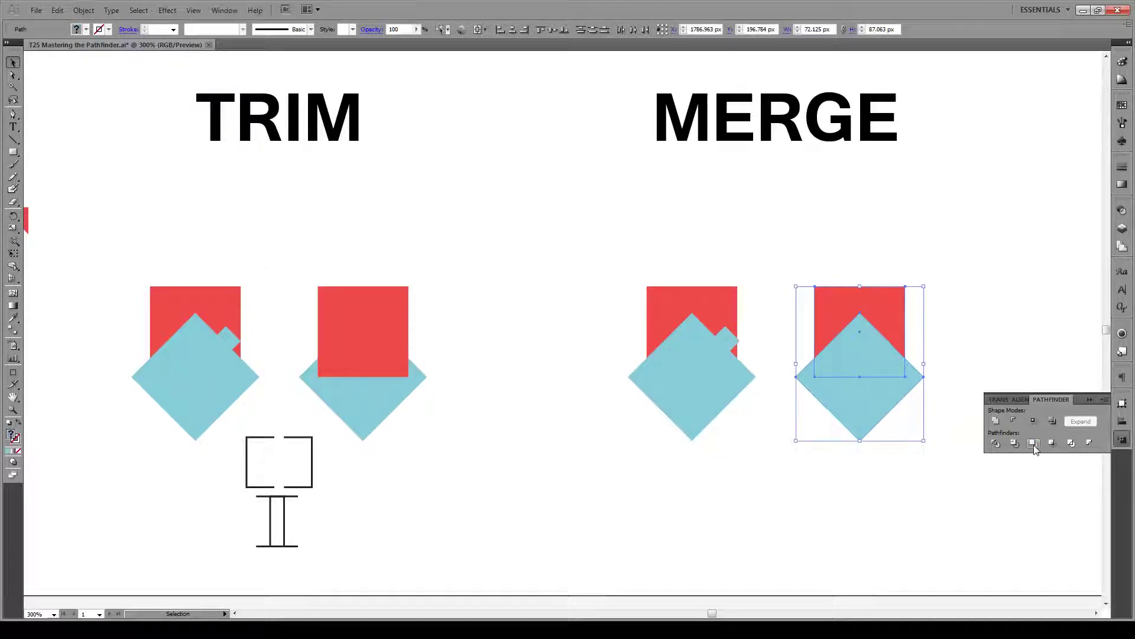
{"action": "left_click", "coordinate": [1034, 444]}
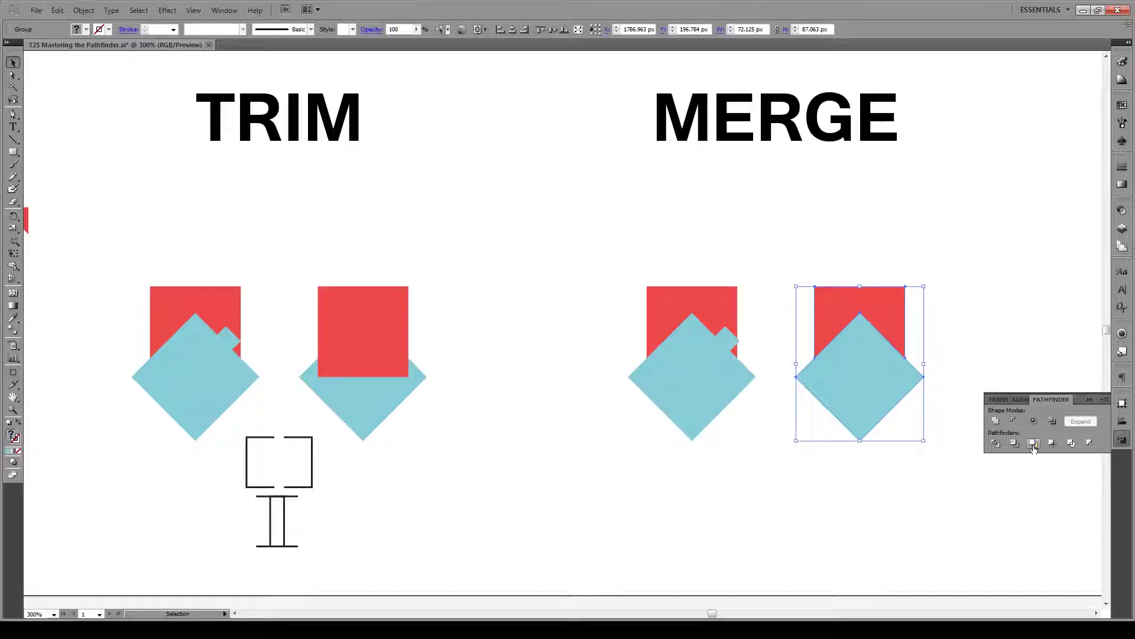
Apply Crop to the black-outlined red square and blue diamond under the CROP heading.
{"action": "left_click_drag", "start_coordinate": [713, 614], "coordinate": [739, 615]}
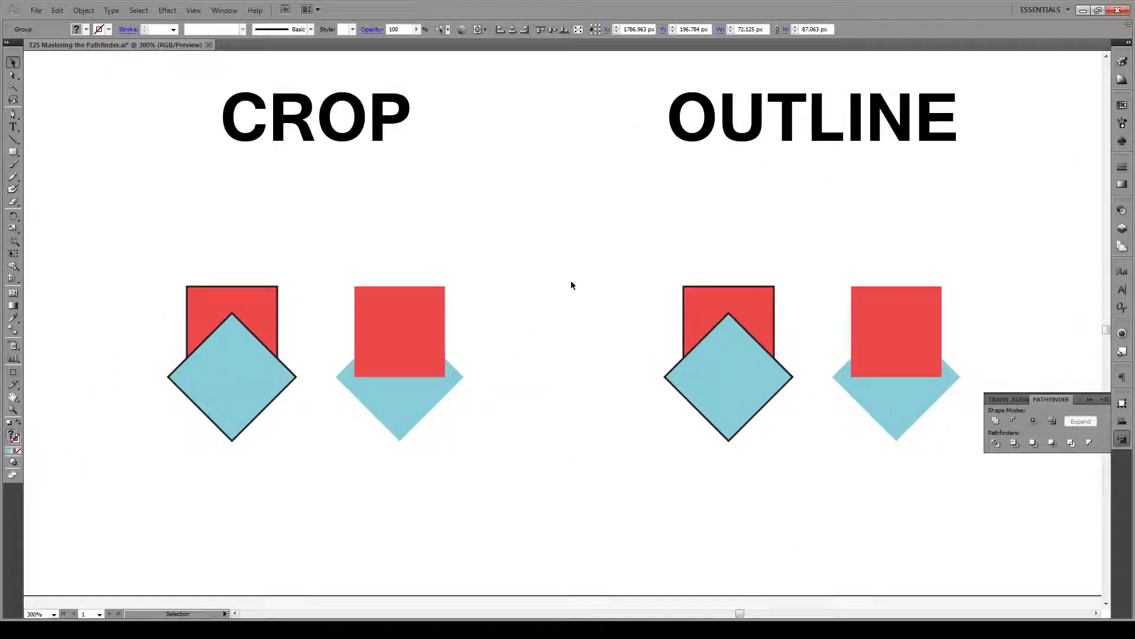
{"action": "left_click_drag", "start_coordinate": [307, 253], "coordinate": [145, 444]}
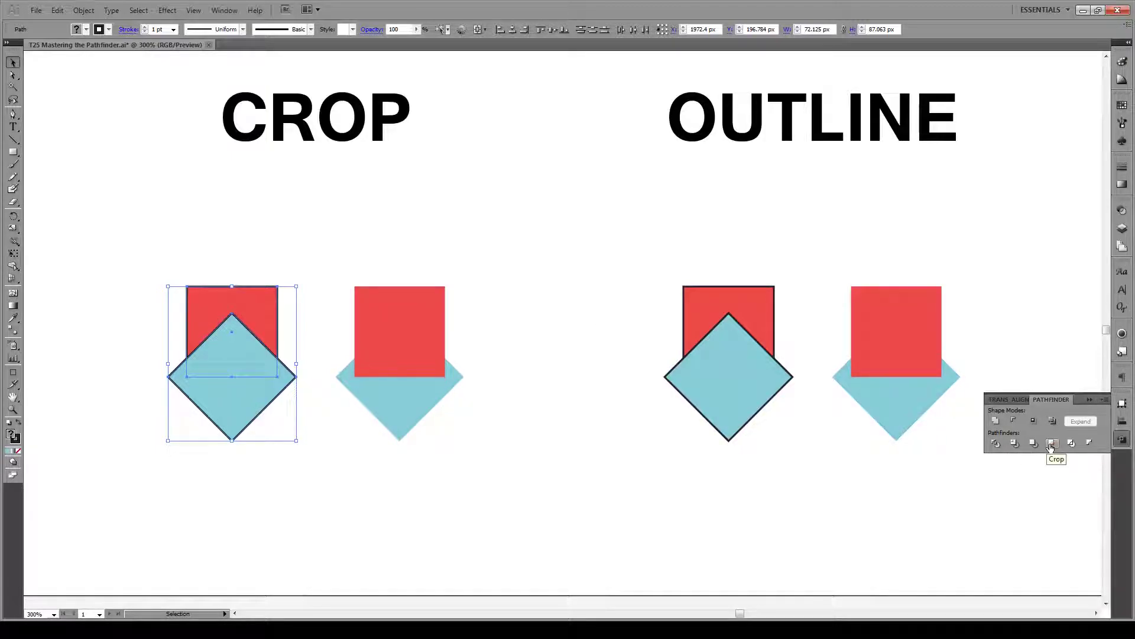
{"action": "left_click", "coordinate": [1050, 443]}
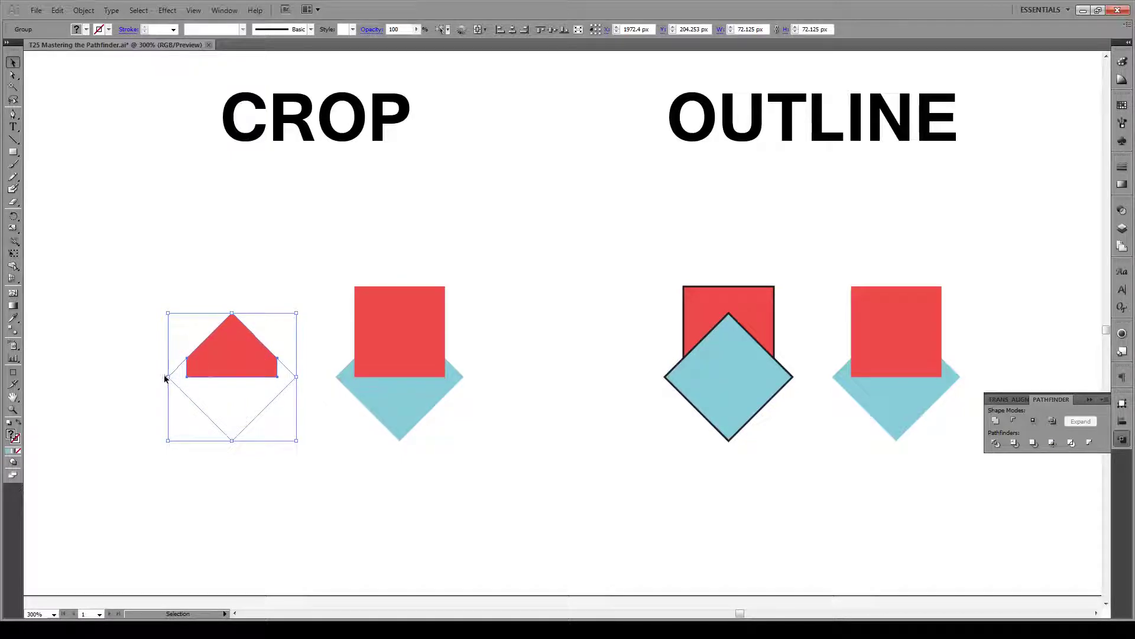
{"action": "left_click", "coordinate": [306, 511]}
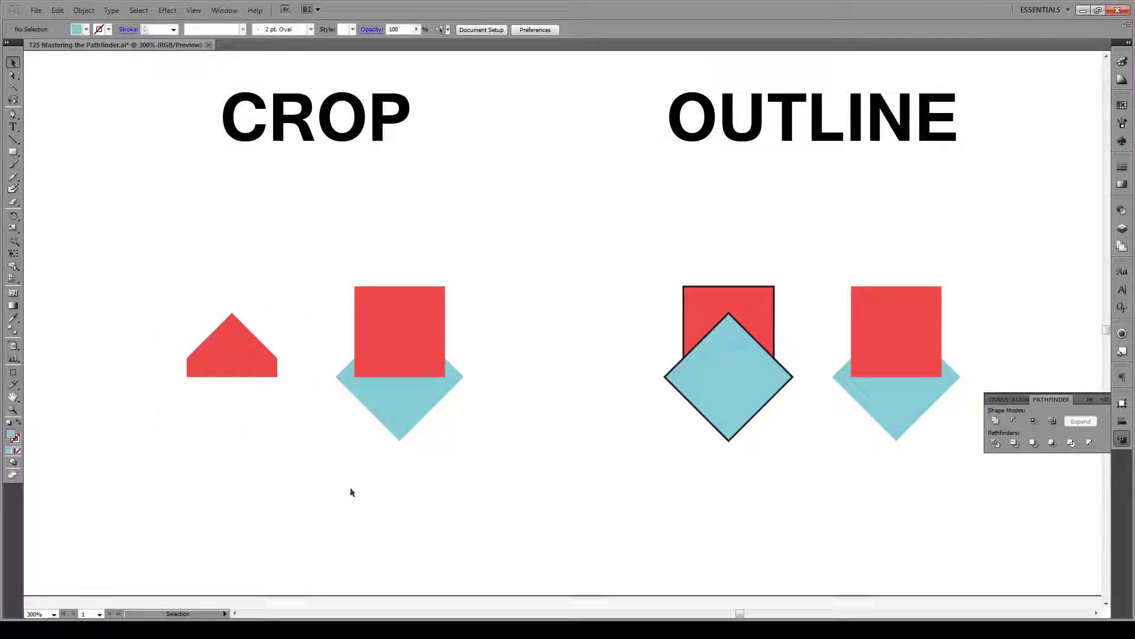
Apply Crop to the borderless red square and blue diamond under the CROP heading.
{"action": "left_click", "coordinate": [370, 295]}
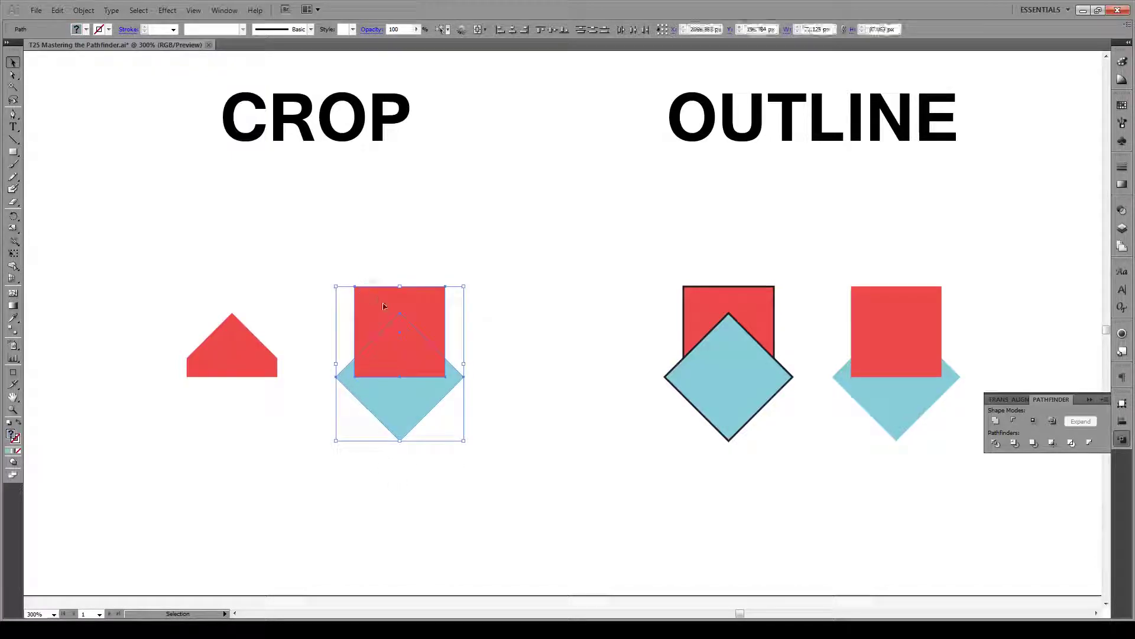
{"action": "left_click", "coordinate": [1052, 443]}
{"action": "left_click", "coordinate": [432, 462]}
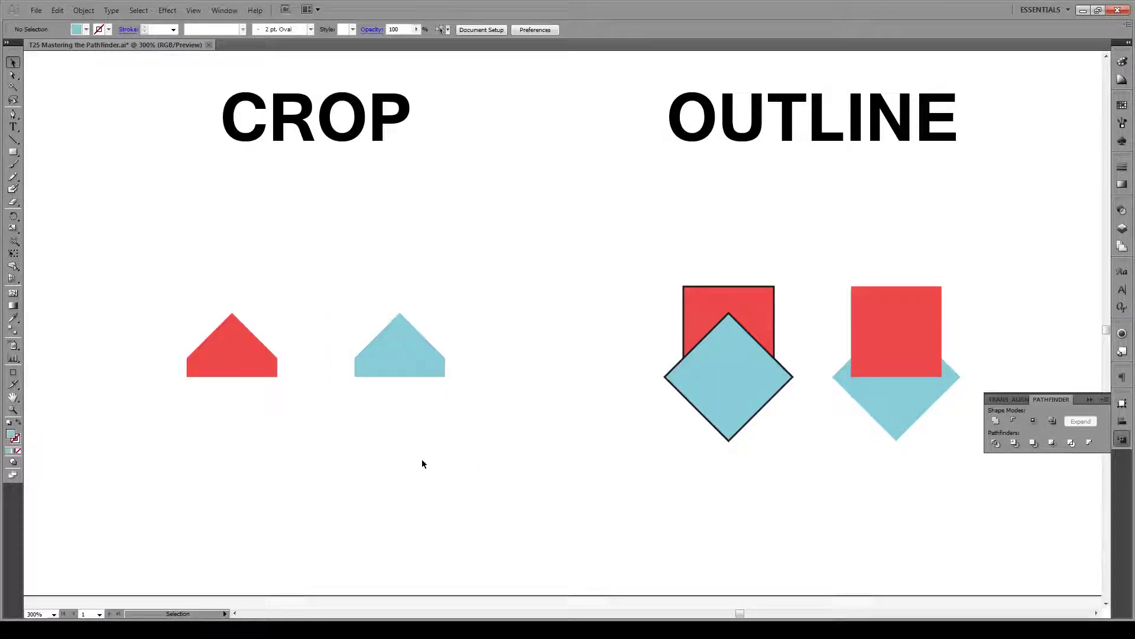
Apply Outline to the black-bordered square and diamond under OUTLINE and set the resulting paths' stroke to 3 pt.
{"action": "scroll", "coordinate": [257, 407], "scroll_direction": "down", "scroll_amount": 1}
{"action": "scroll", "coordinate": [619, 357], "scroll_direction": "up", "scroll_amount": 1}
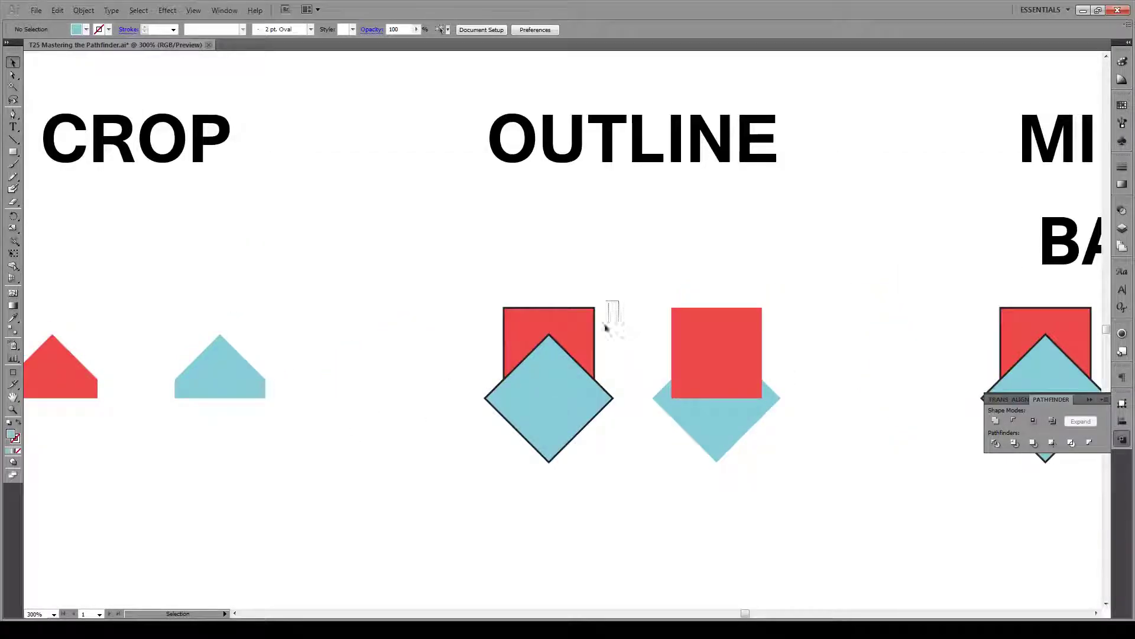
{"action": "left_click", "coordinate": [599, 335]}
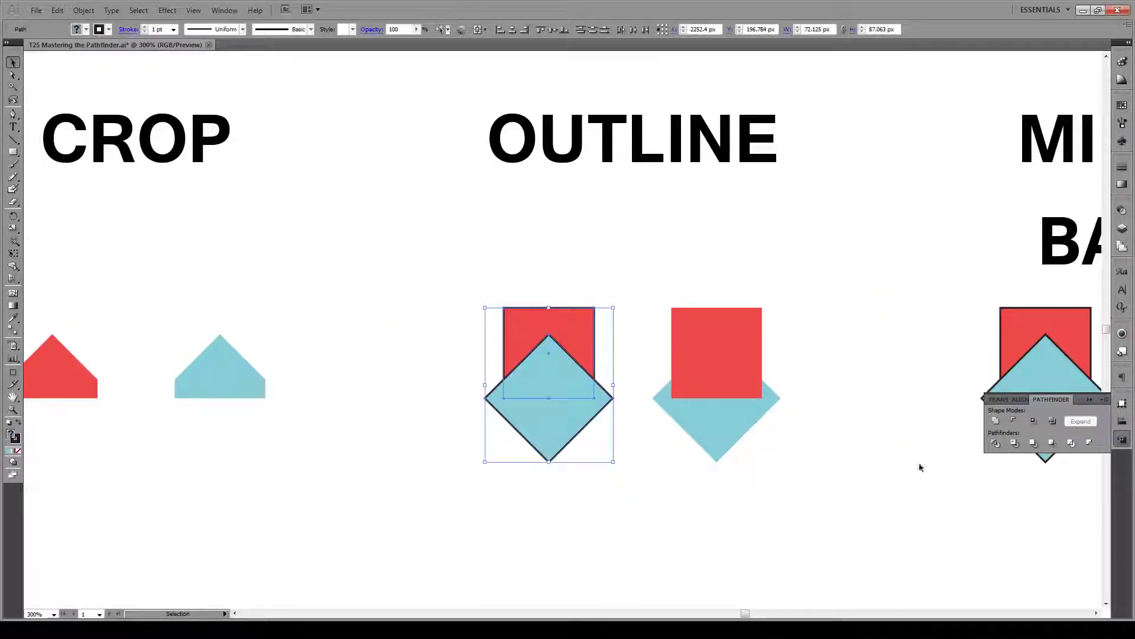
{"action": "left_click", "coordinate": [1071, 444]}
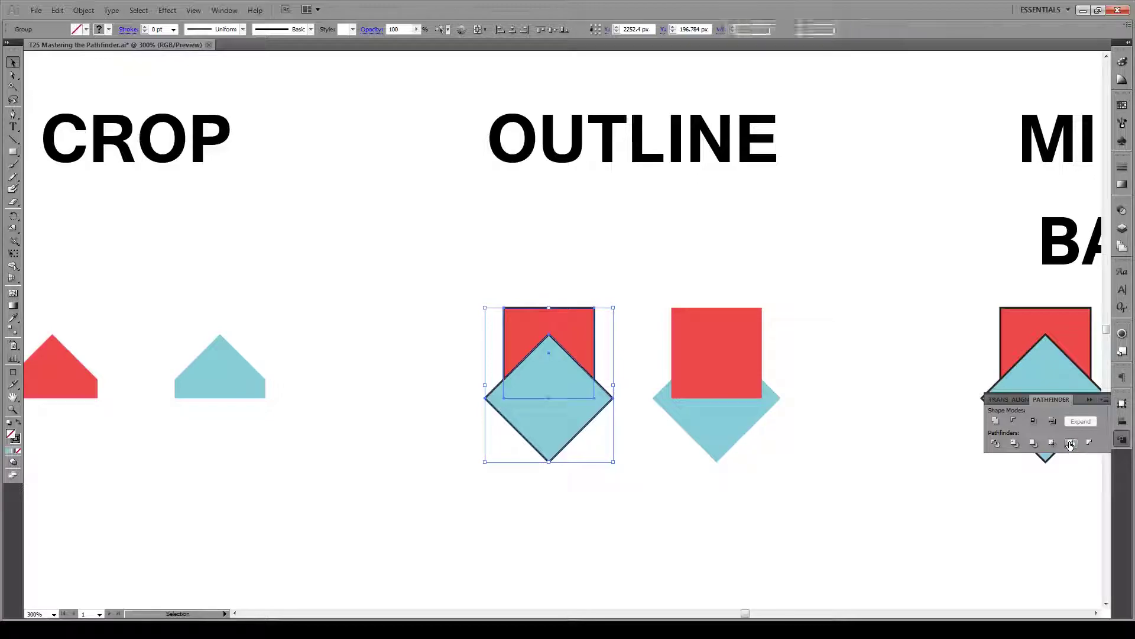
{"action": "left_click", "coordinate": [173, 29]}
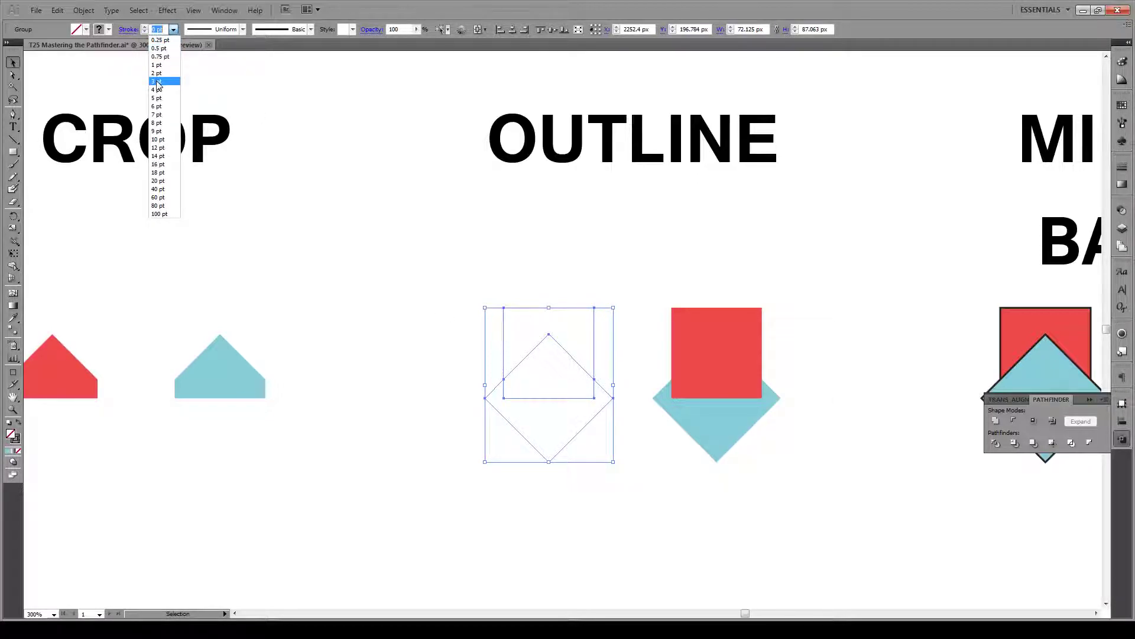
{"action": "left_click", "coordinate": [158, 82]}
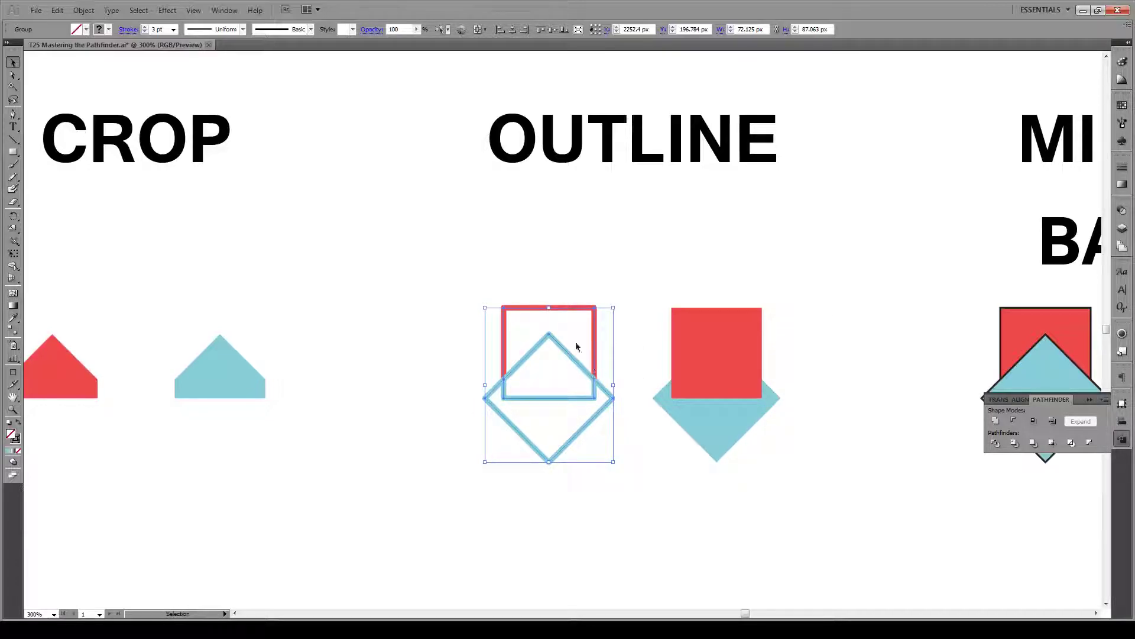
Ungroup the outlined paths, then pull the diamond's upper segment up and right and its lower segment down away from the square.
{"action": "right_click", "coordinate": [574, 364]}
{"action": "left_click", "coordinate": [616, 431]}
{"action": "left_click", "coordinate": [627, 272]}
{"action": "left_click", "coordinate": [578, 366]}
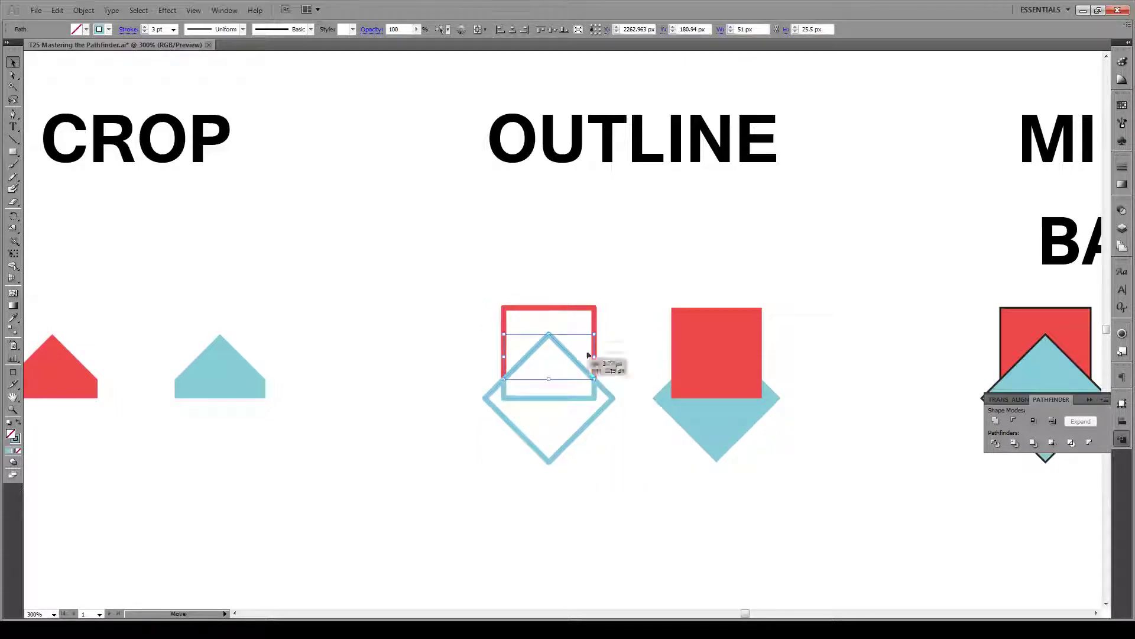
{"action": "left_click_drag", "start_coordinate": [583, 363], "coordinate": [647, 293]}
{"action": "double_click", "coordinate": [527, 438]}
{"action": "double_click", "coordinate": [513, 486]}
{"action": "left_click_drag", "start_coordinate": [524, 442], "coordinate": [510, 508]}
{"action": "left_click", "coordinate": [686, 453]}
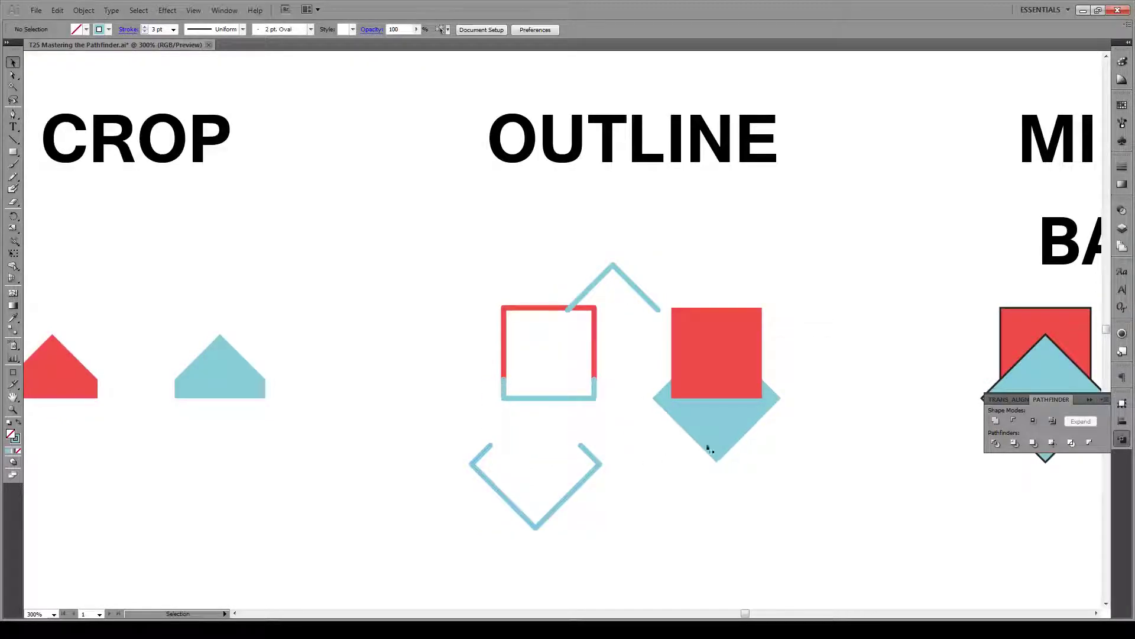
Apply Outline to the borderless square and diamond under OUTLINE and give the resulting paths a 3 pt stroke.
{"action": "left_click_drag", "start_coordinate": [805, 338], "coordinate": [684, 458]}
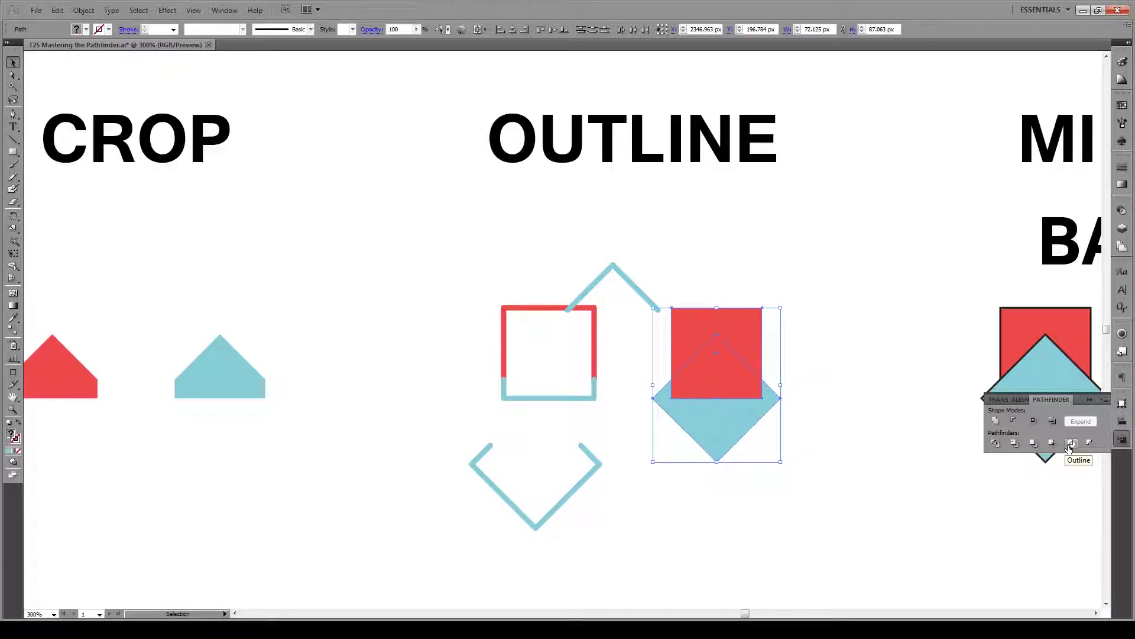
{"action": "left_click", "coordinate": [1069, 444]}
{"action": "left_click", "coordinate": [173, 29]}
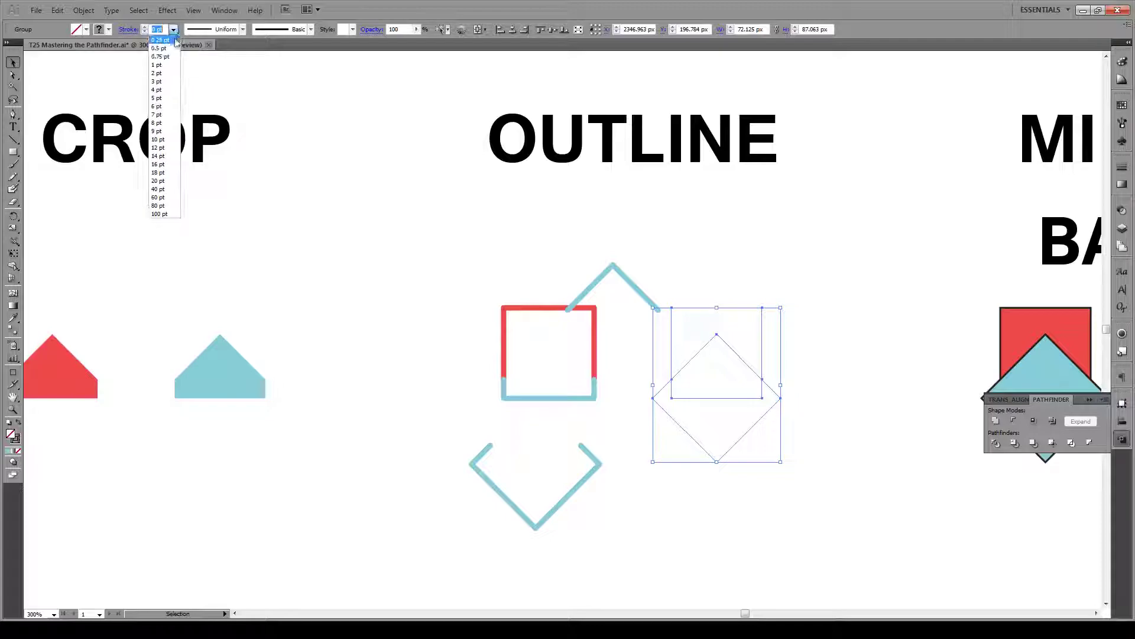
{"action": "left_click", "coordinate": [167, 83]}
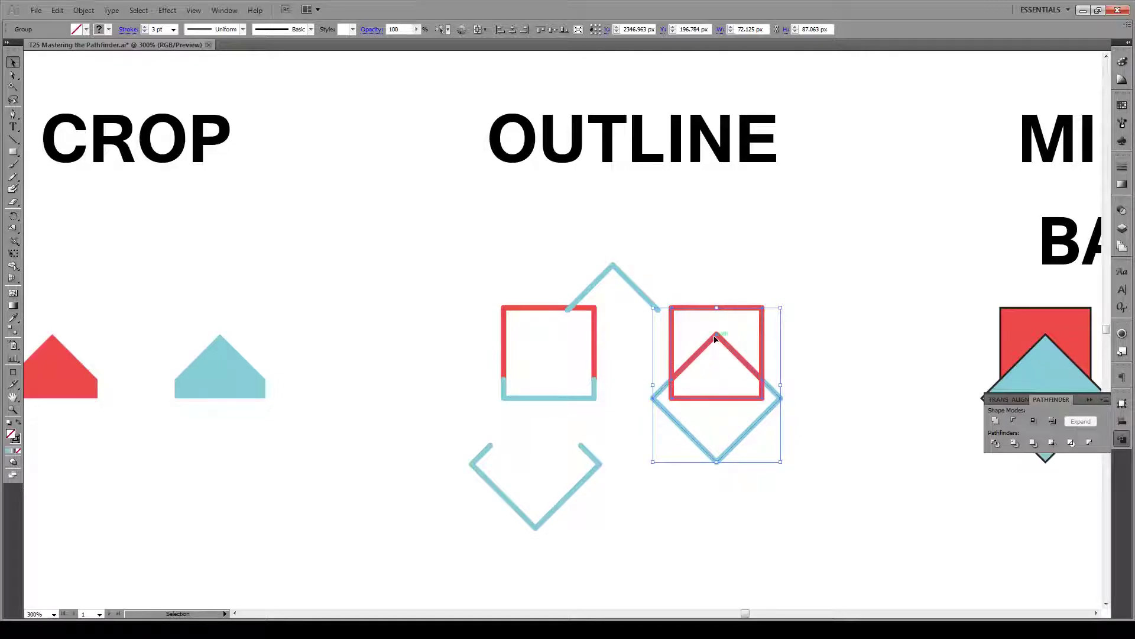
{"action": "left_click", "coordinate": [619, 381]}
Apply Minus Back to the black-outlined red square and blue diamond under the MINUS BACK heading.
{"action": "scroll", "coordinate": [321, 433], "scroll_direction": "down", "scroll_amount": 2}
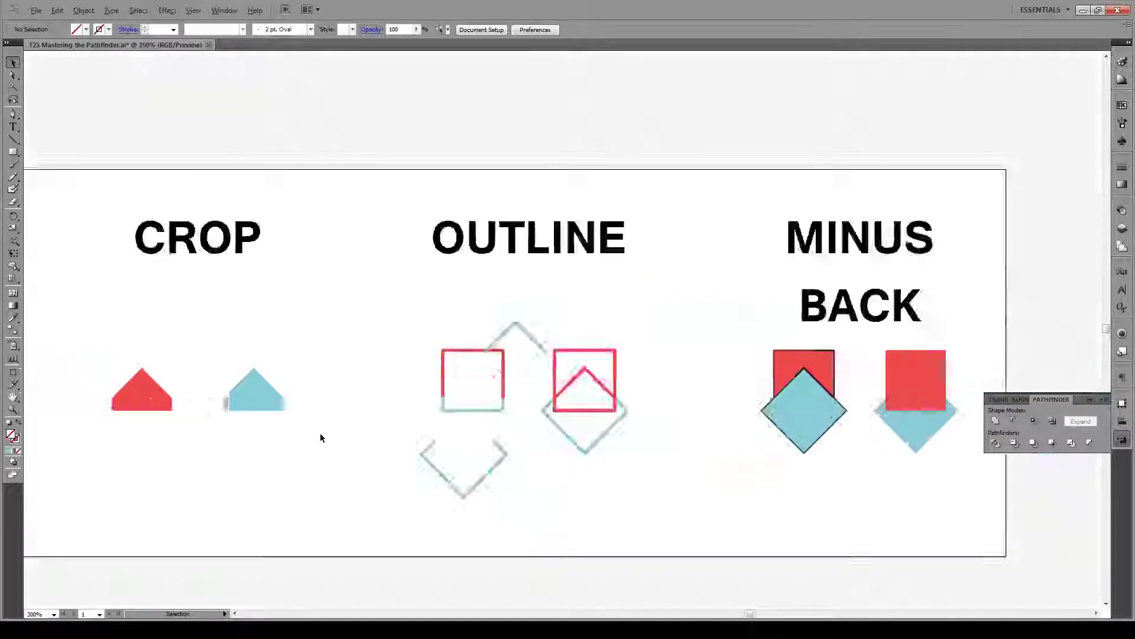
{"action": "scroll", "coordinate": [736, 382], "scroll_direction": "up", "scroll_amount": 1}
{"action": "scroll", "coordinate": [785, 378], "scroll_direction": "up", "scroll_amount": 1}
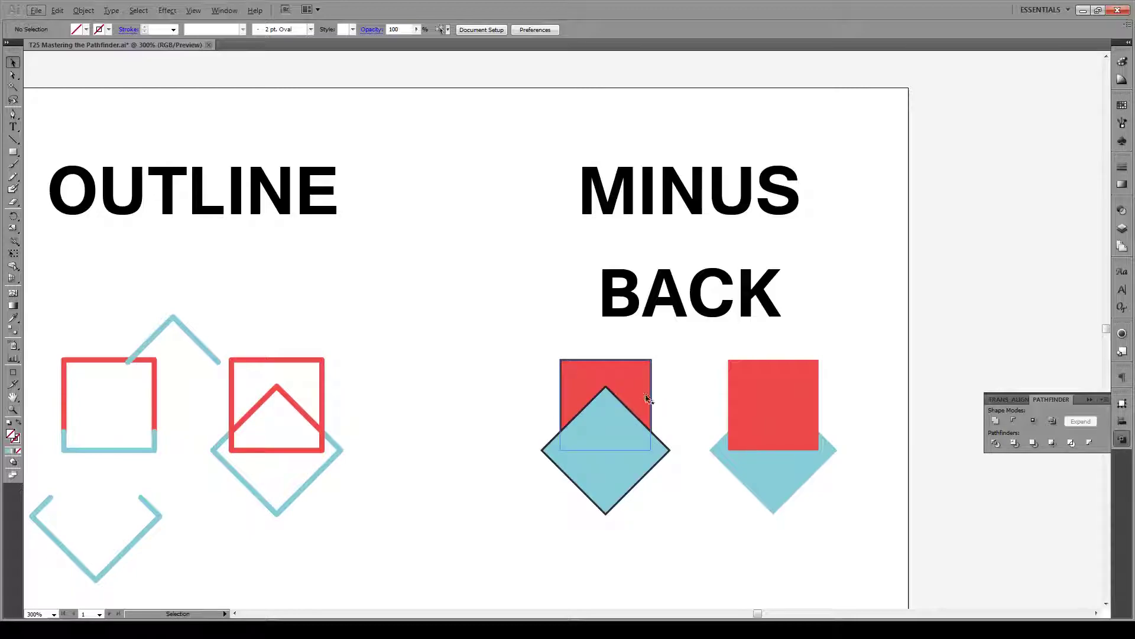
{"action": "left_click_drag", "start_coordinate": [685, 361], "coordinate": [573, 492]}
{"action": "key", "text": "ctrl+z"}
{"action": "left_click_drag", "start_coordinate": [524, 385], "coordinate": [569, 478]}
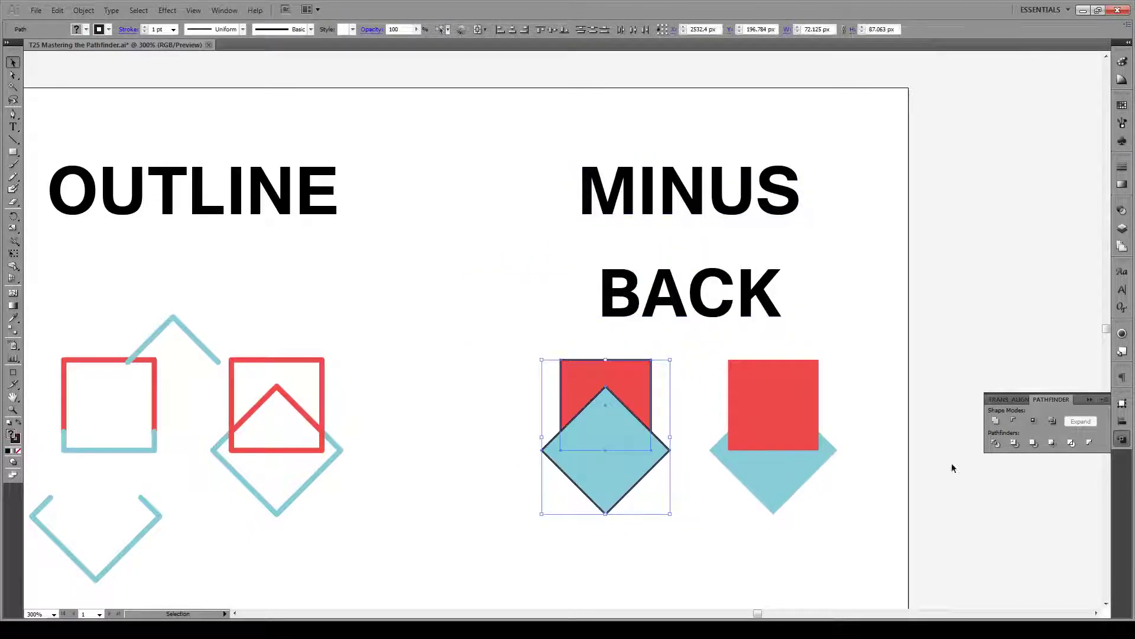
{"action": "left_click", "coordinate": [1087, 443]}
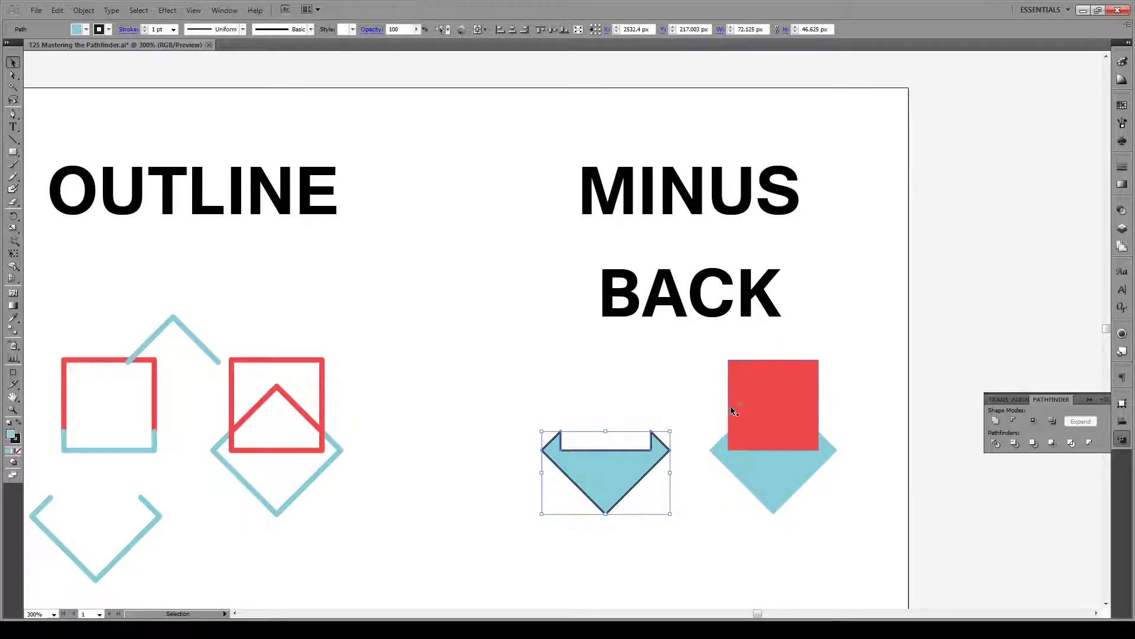
Apply Minus Back to the borderless red square and blue diamond under the MINUS BACK heading.
{"action": "left_click", "coordinate": [760, 378]}
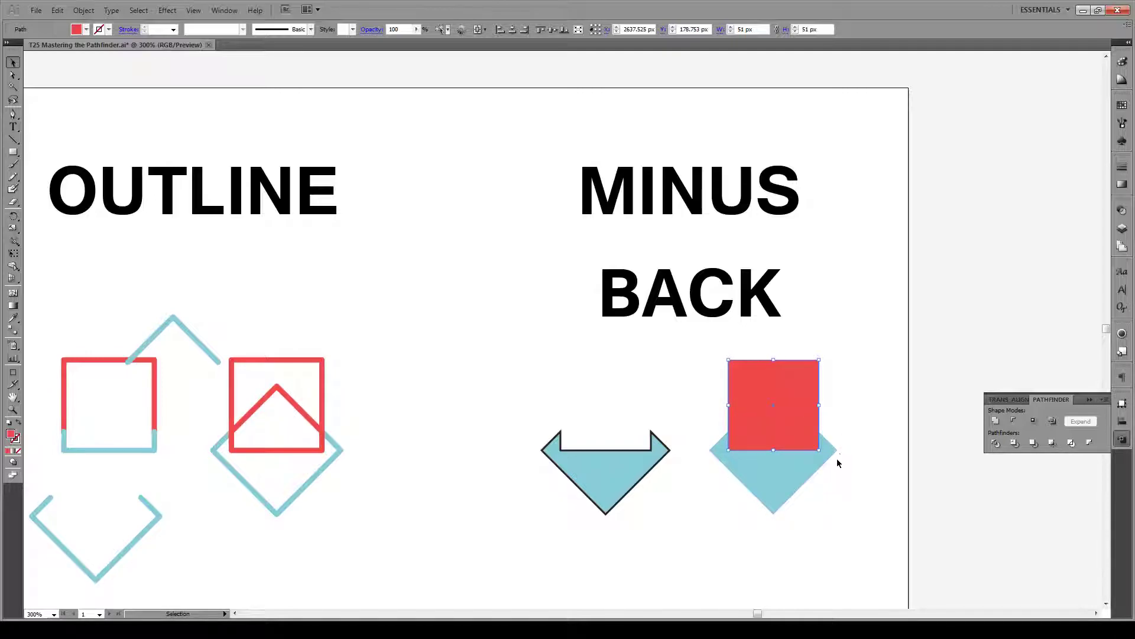
{"action": "left_click", "coordinate": [773, 479], "text": "shift"}
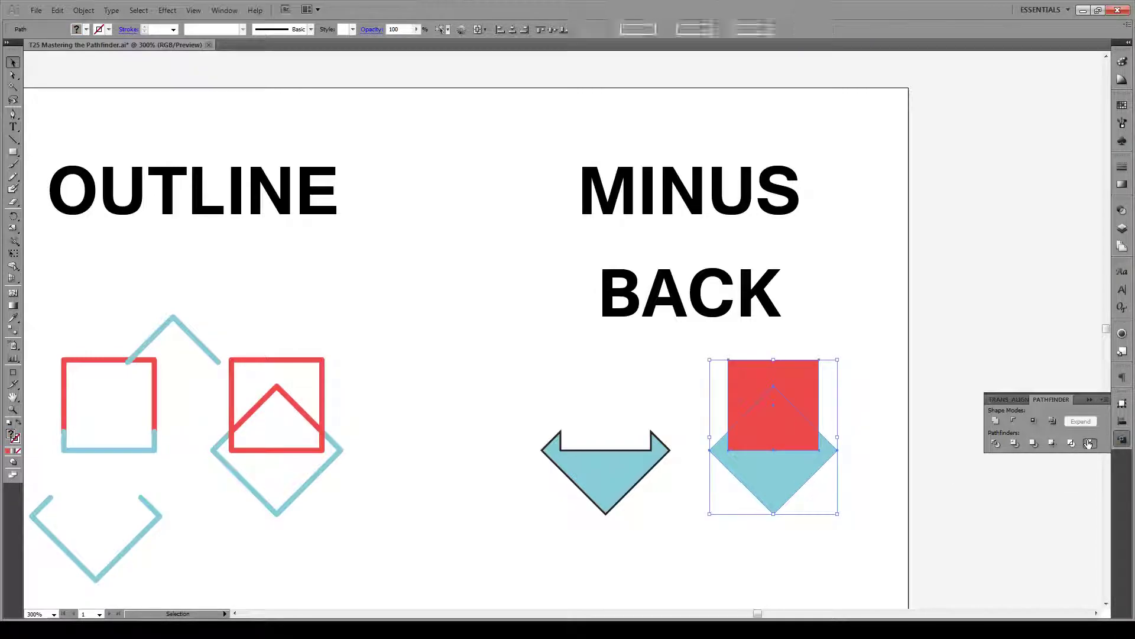
{"action": "left_click", "coordinate": [1088, 443]}
{"action": "left_click", "coordinate": [876, 527]}
Draw two overlapping red rectangles with black strokes in the empty area beneath the UNITE star, together spanning about 73 by 60 px.
{"action": "scroll", "coordinate": [915, 471], "scroll_direction": "down", "scroll_amount": 5}
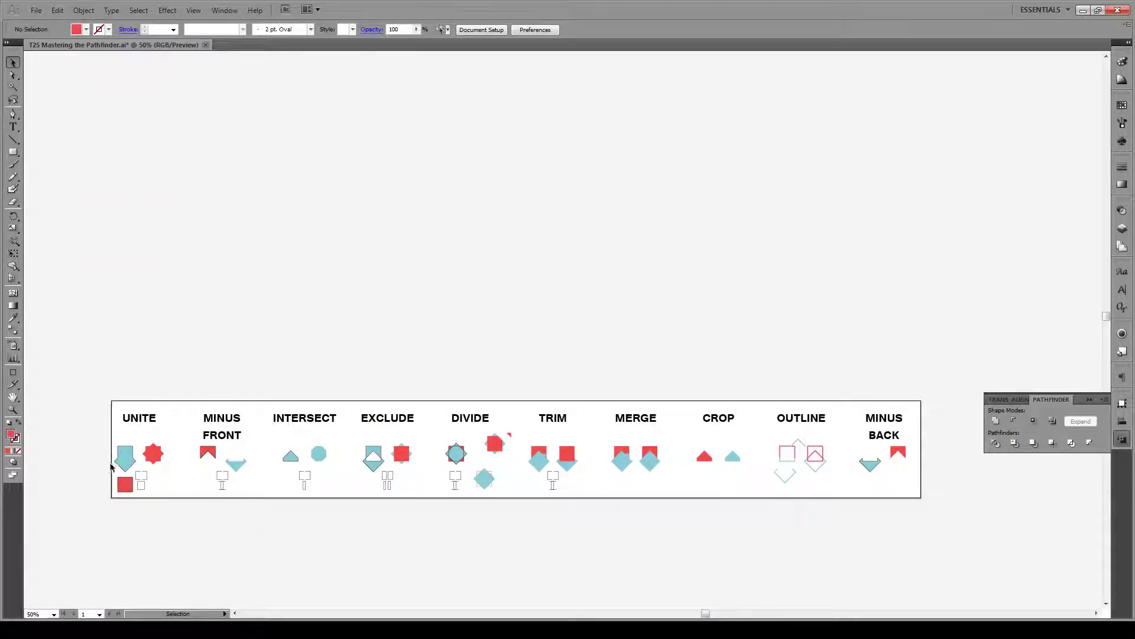
{"action": "scroll", "coordinate": [105, 471], "scroll_direction": "up", "scroll_amount": 5}
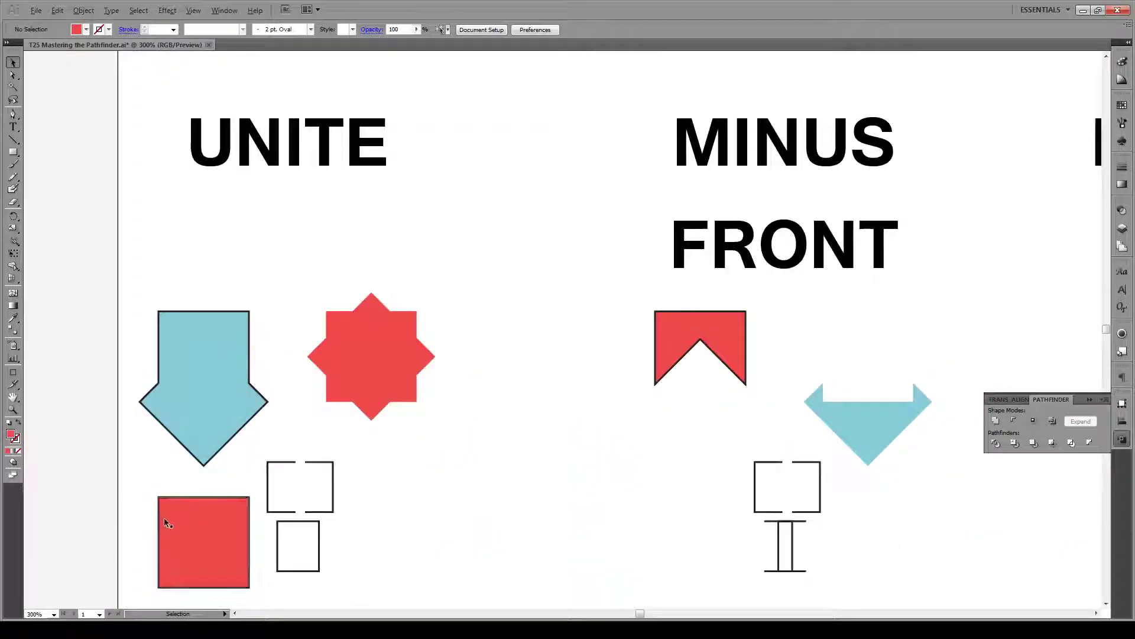
{"action": "left_click", "coordinate": [167, 523]}
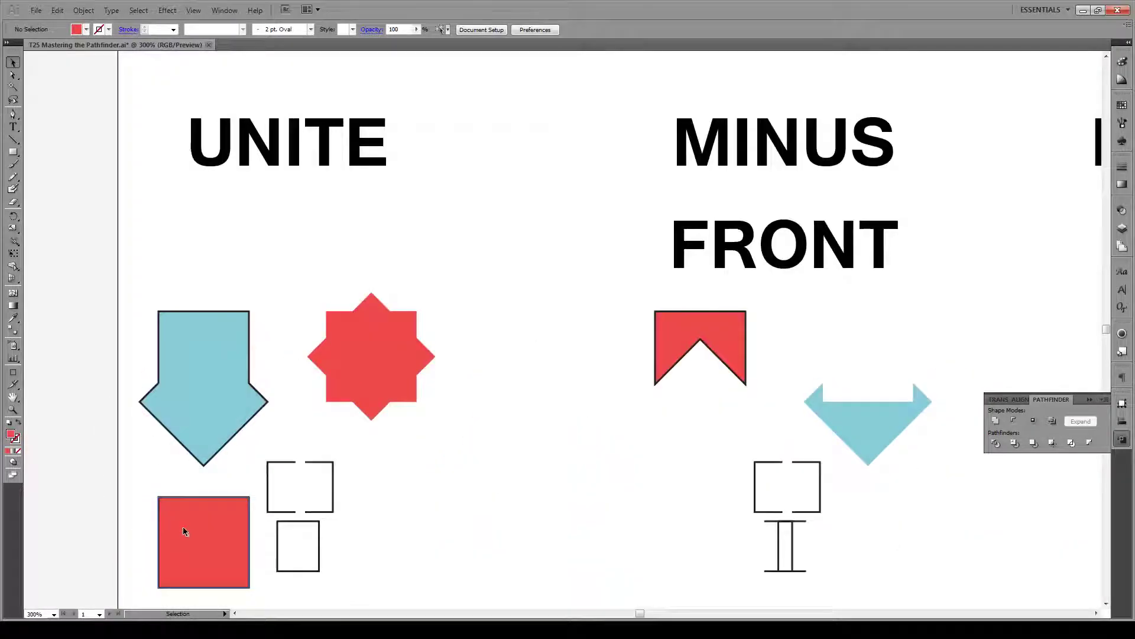
{"action": "key", "text": "m"}
{"action": "left_click_drag", "start_coordinate": [435, 461], "coordinate": [516, 542]}
{"action": "left_click_drag", "start_coordinate": [563, 496], "coordinate": [476, 568]}
{"action": "key", "text": "v"}
{"action": "left_click", "coordinate": [541, 445]}
Combine the two overlapping red rectangles into an editable Unite compound shape.
{"action": "scroll", "coordinate": [544, 450], "scroll_direction": "down", "scroll_amount": 1}
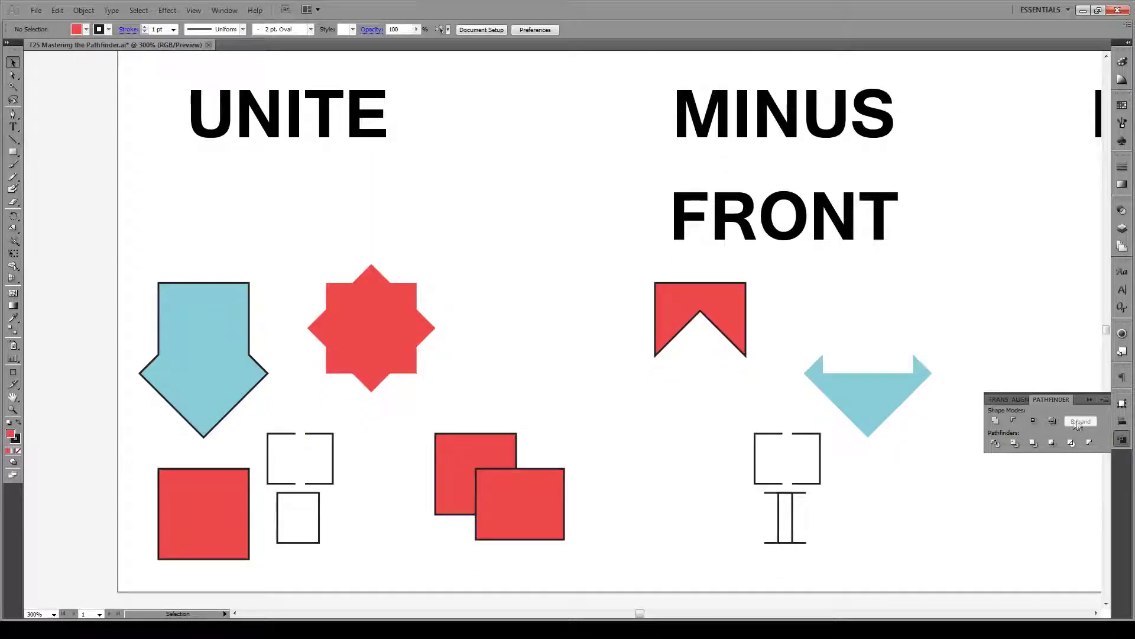
{"action": "left_click_drag", "start_coordinate": [584, 426], "coordinate": [456, 522]}
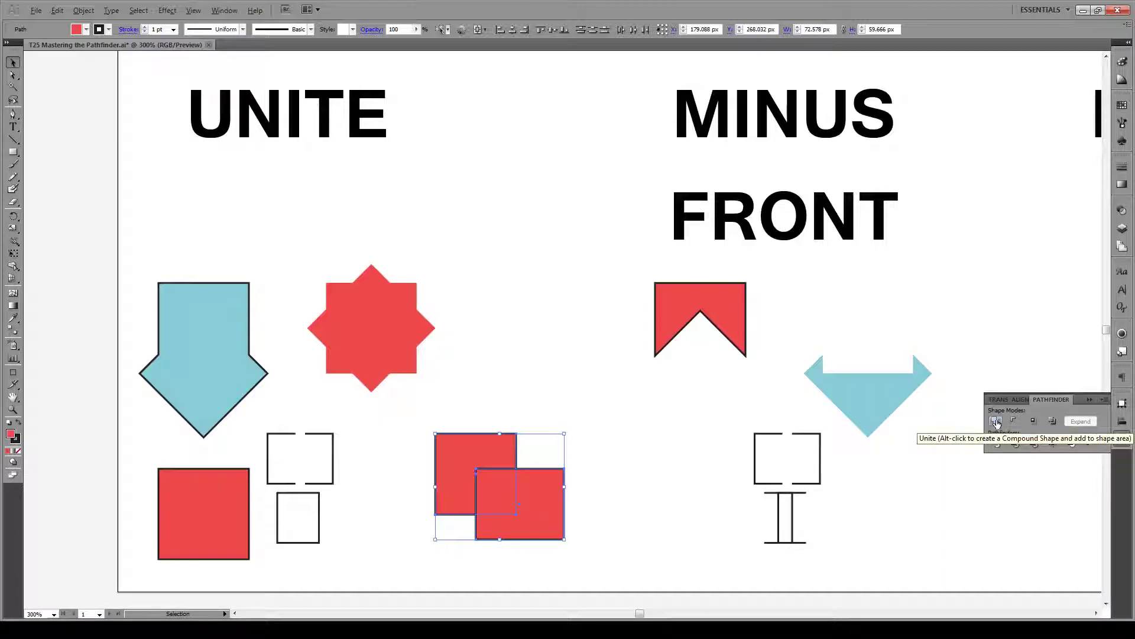
{"action": "left_click", "coordinate": [996, 421], "text": "alt"}
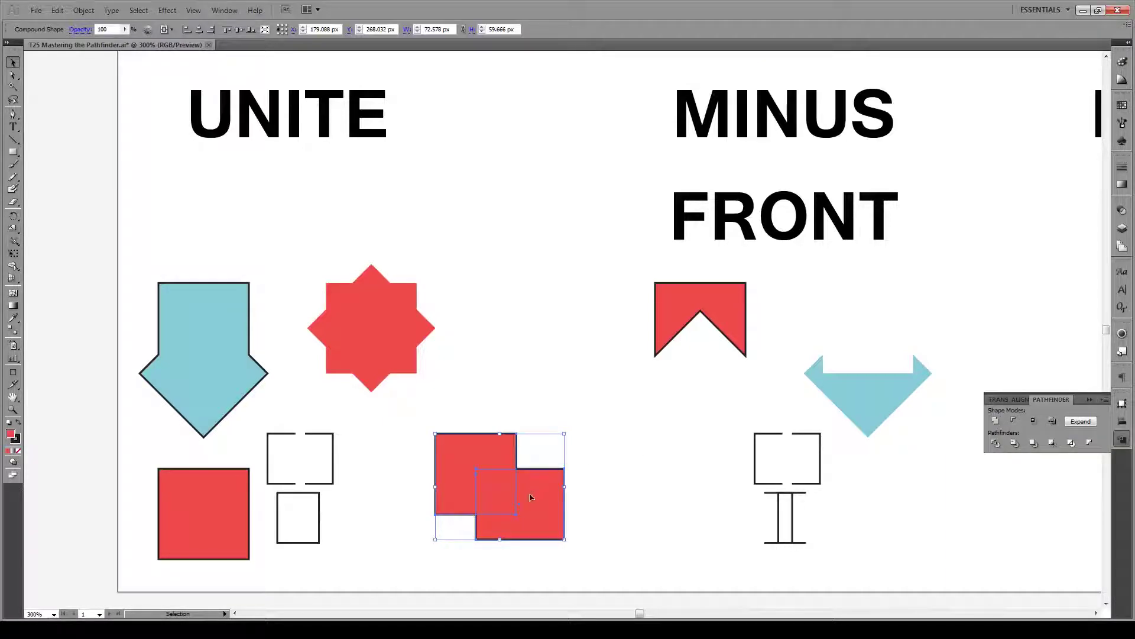
Move only the front rectangle of the Unite compound shape away from the other rectangle, and undo the move.
{"action": "left_click", "coordinate": [15, 75]}
{"action": "left_click", "coordinate": [549, 469]}
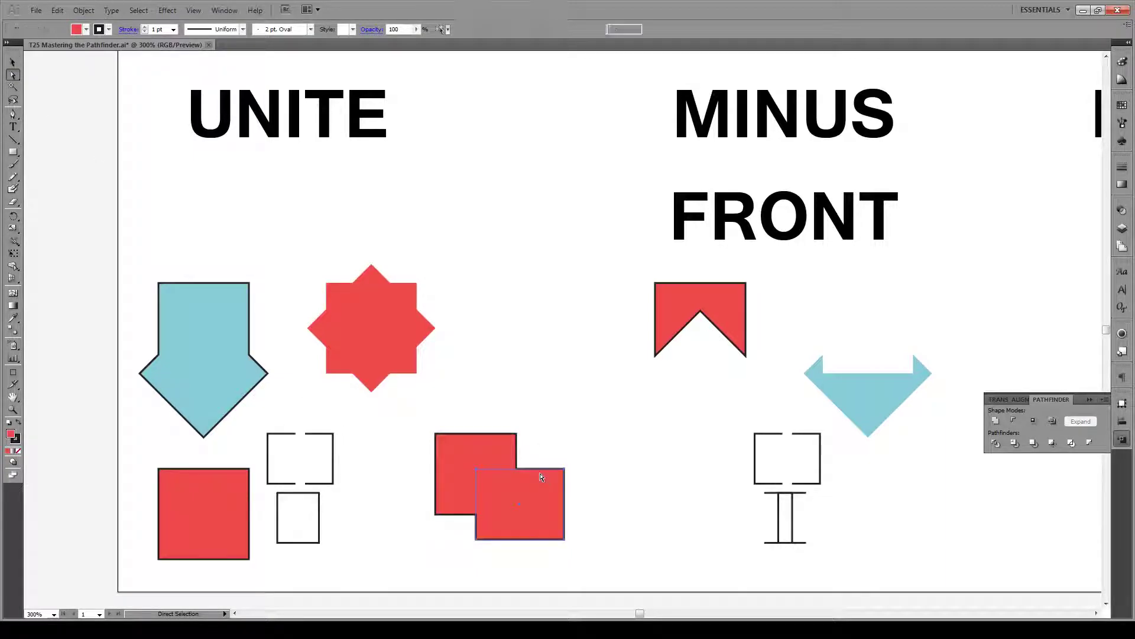
{"action": "left_click_drag", "start_coordinate": [539, 473], "coordinate": [656, 459]}
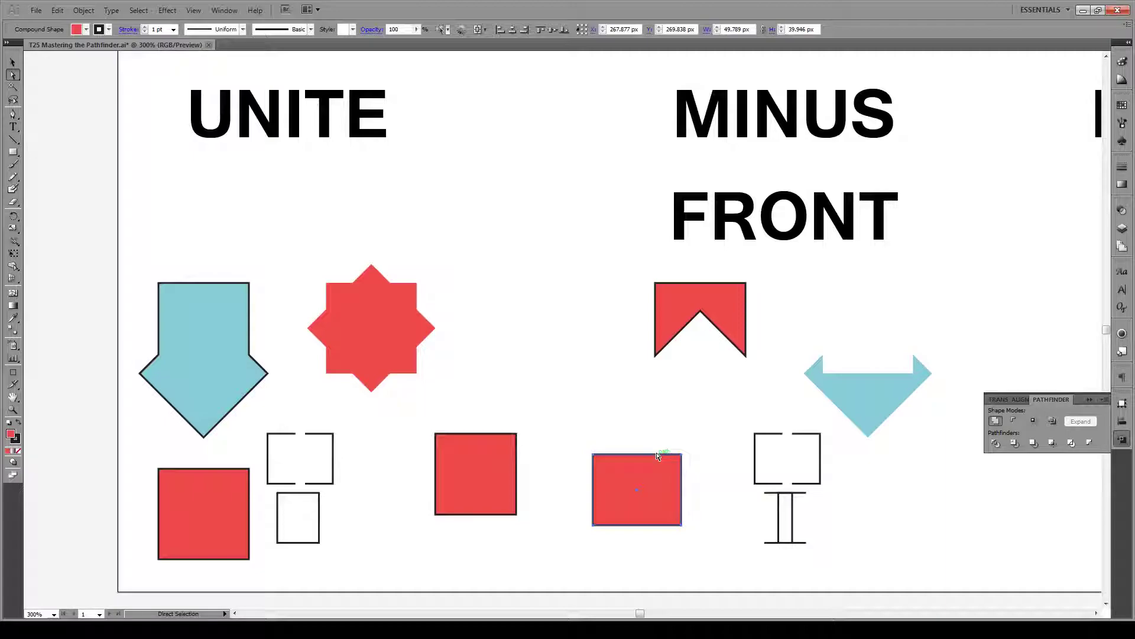
{"action": "key", "text": "ctrl+z"}
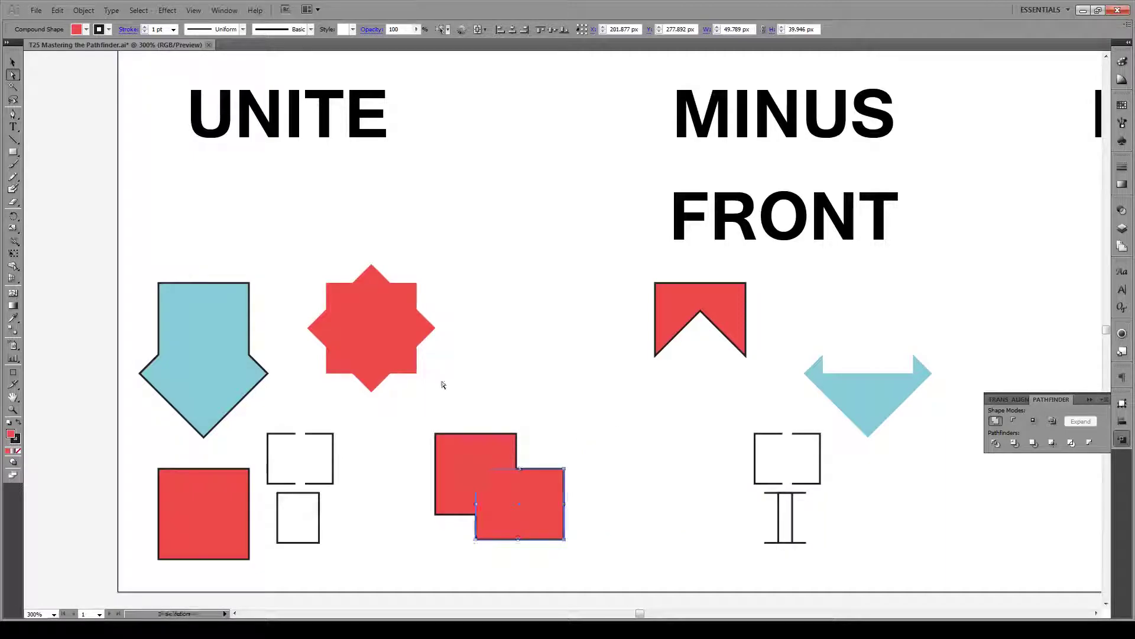
Expand the red two-rectangle compound shape beneath the UNITE star into a single path and deselect it.
{"action": "left_click", "coordinate": [12, 62]}
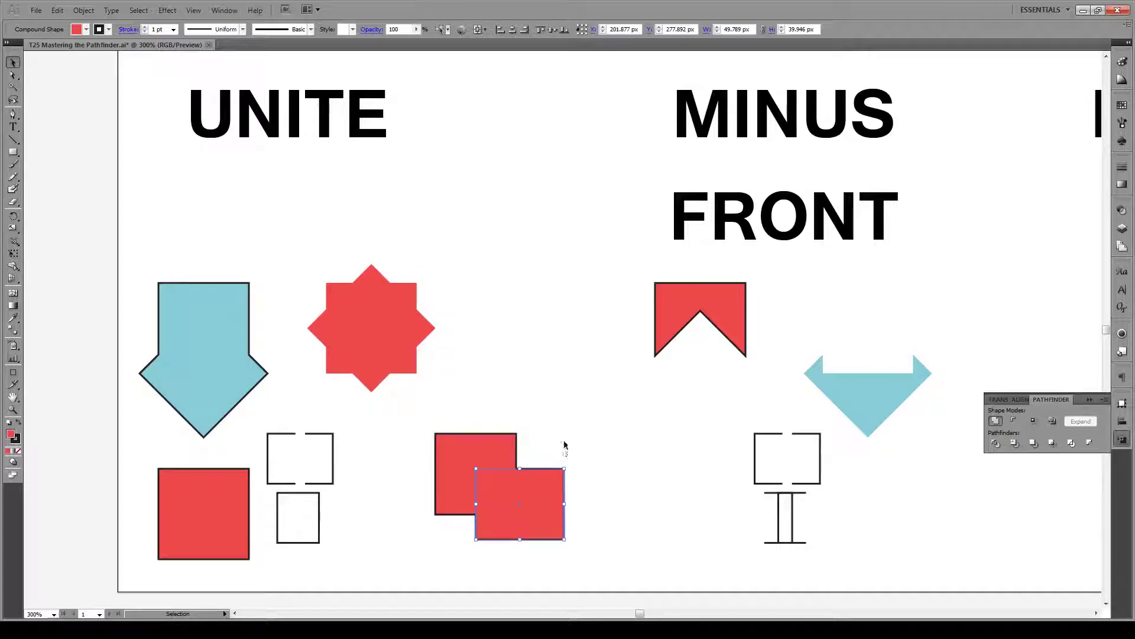
{"action": "left_click", "coordinate": [515, 421]}
{"action": "left_click_drag", "start_coordinate": [560, 428], "coordinate": [418, 560]}
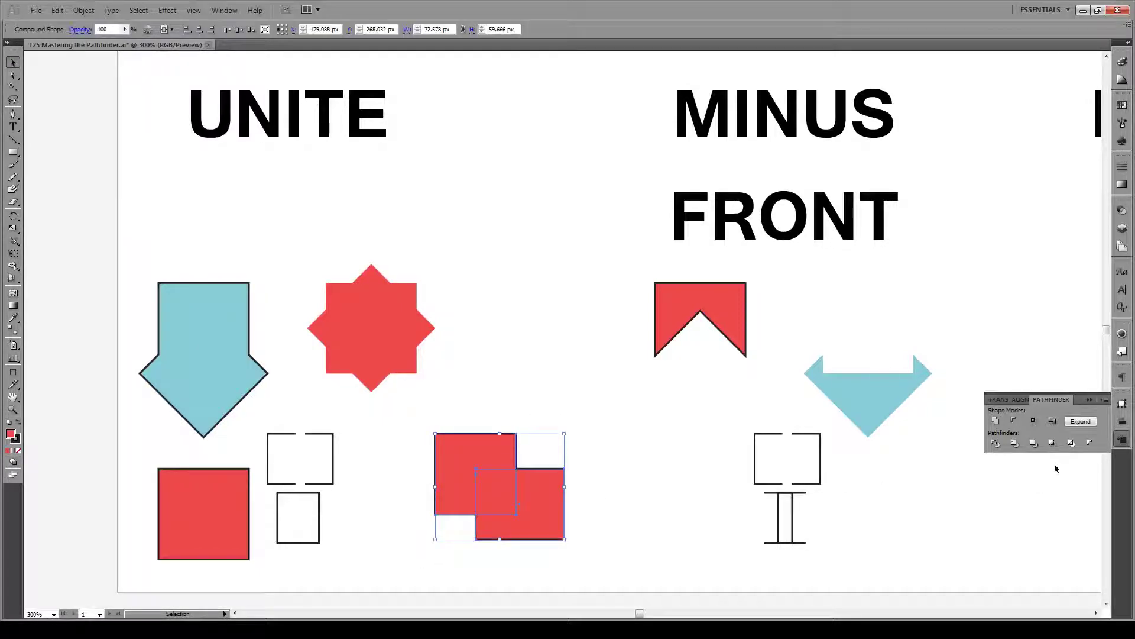
{"action": "left_click", "coordinate": [1081, 422]}
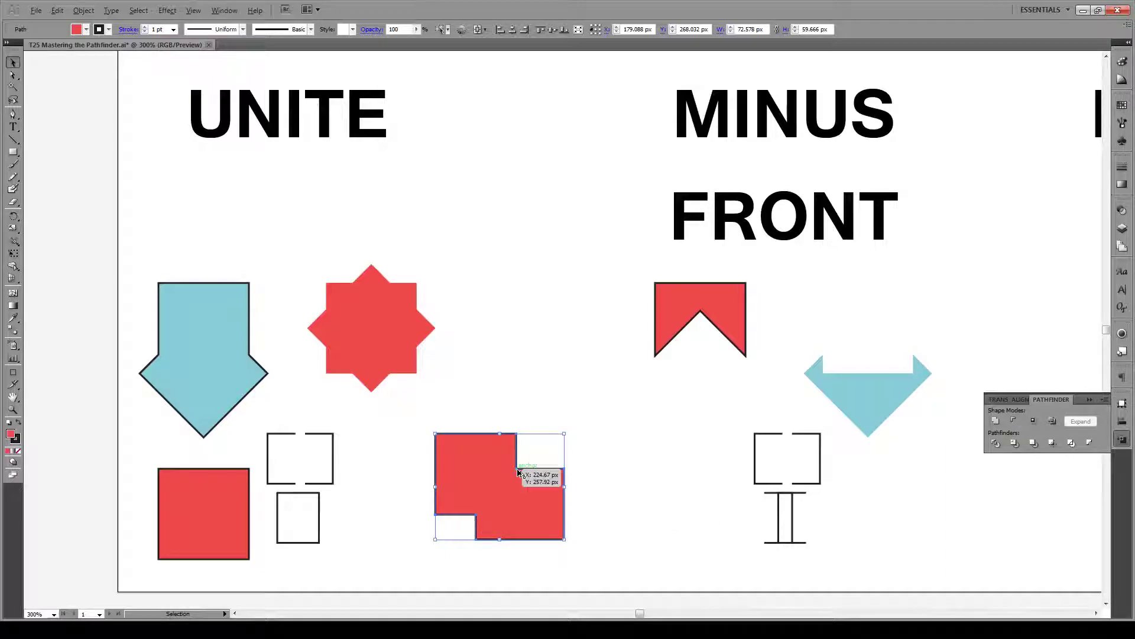
{"action": "left_click", "coordinate": [608, 418]}
Open the list of additional Pathfinder commands with no artwork selected.
{"action": "scroll", "coordinate": [373, 382], "scroll_direction": "down", "scroll_amount": 6}
{"action": "scroll", "coordinate": [372, 382], "scroll_direction": "down", "scroll_amount": 1}
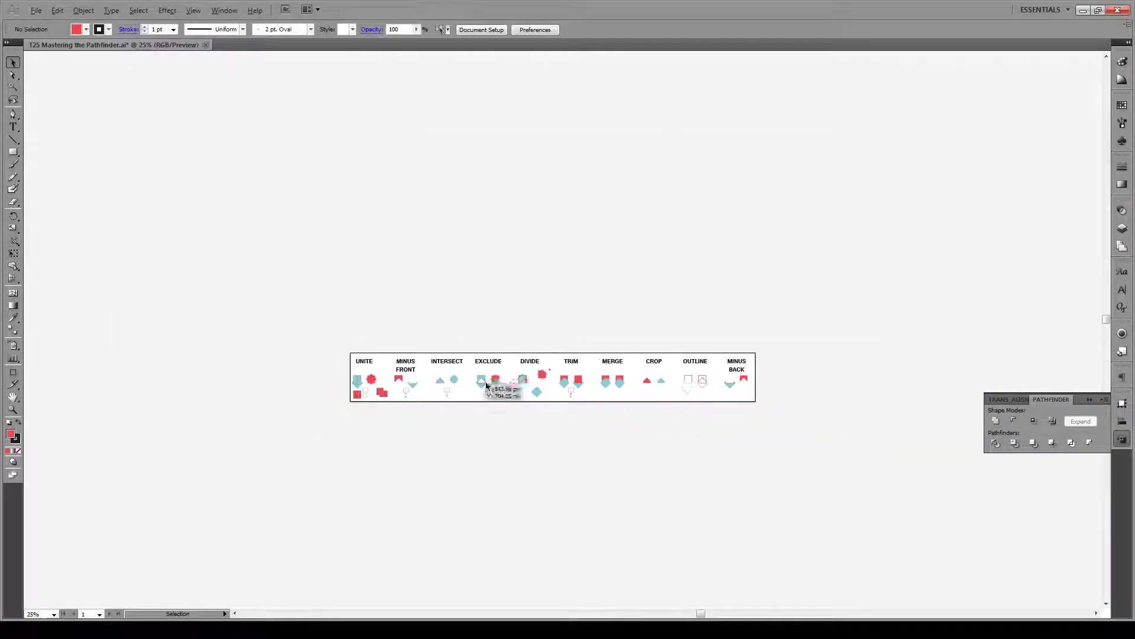
{"action": "scroll", "coordinate": [531, 391], "scroll_direction": "up", "scroll_amount": 2}
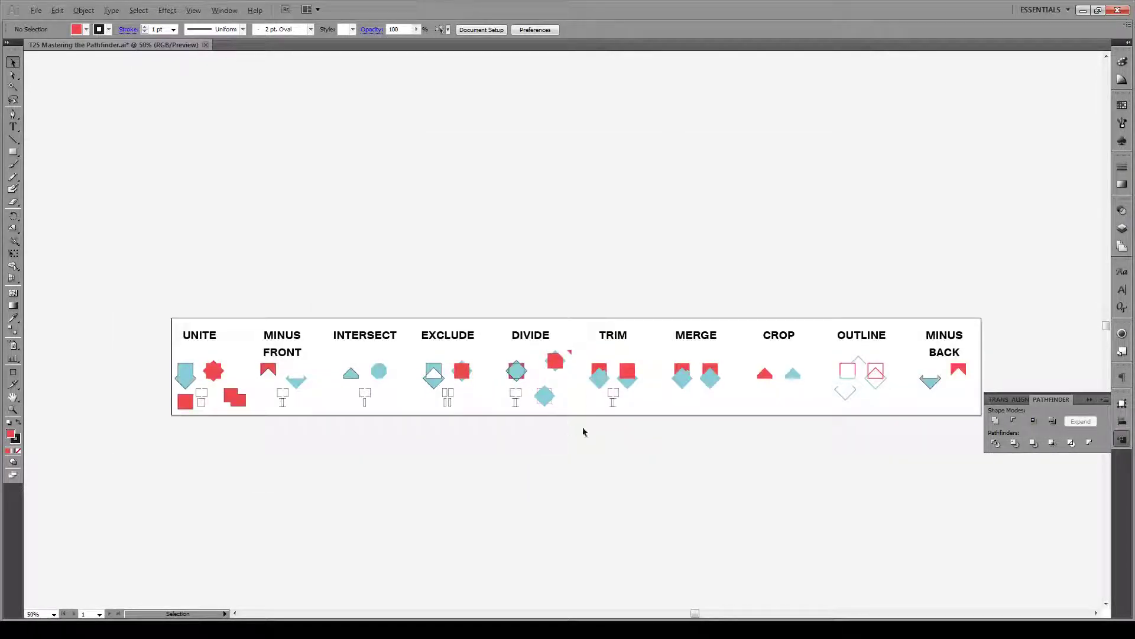
{"action": "left_click", "coordinate": [1104, 402]}
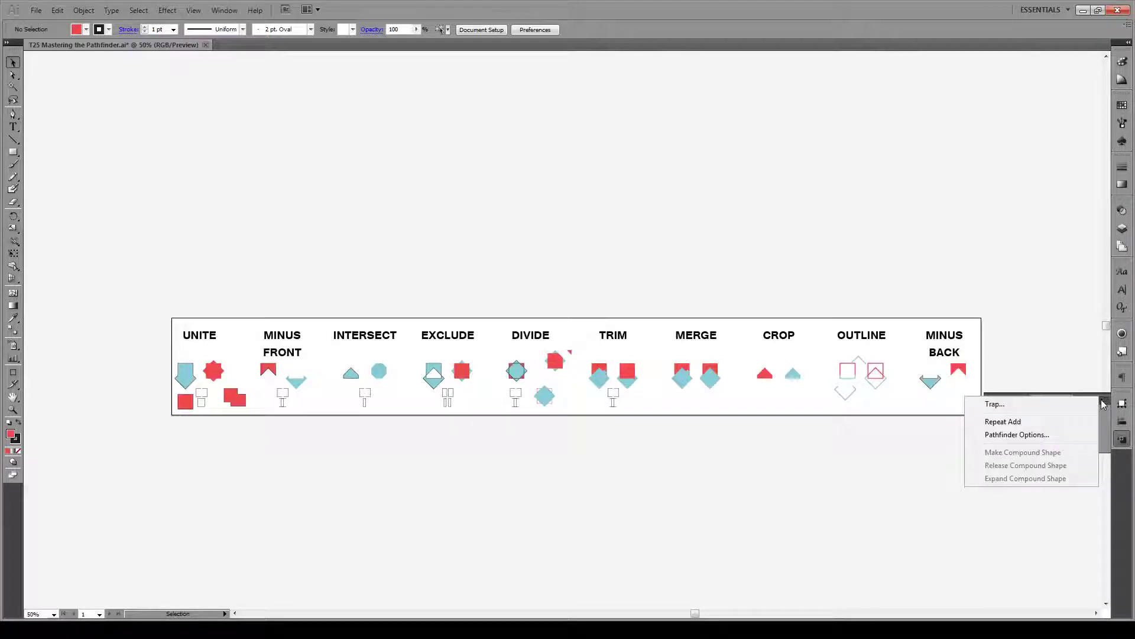